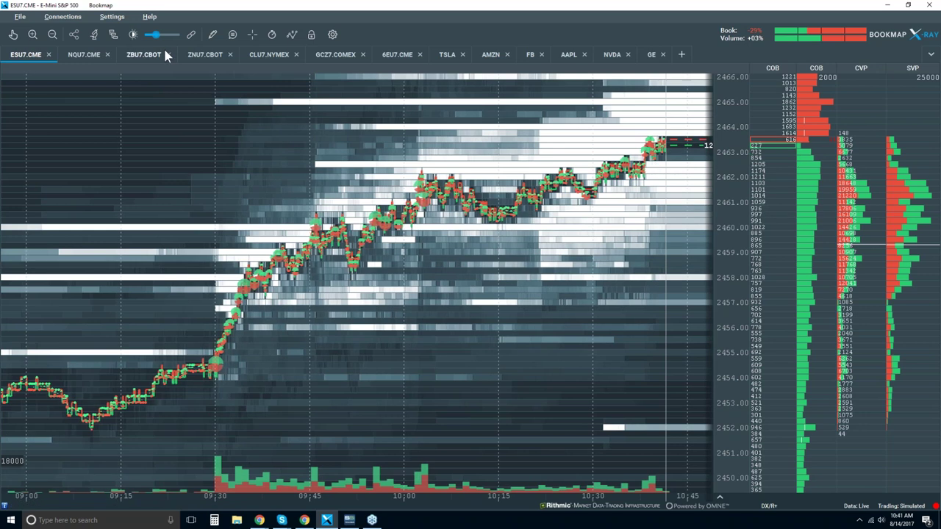
Step: Review the NQU7.CME and CLU7.NYMEX heatmaps over a longer time range and return to the ESU7.CME chart
{"action": "left_click", "coordinate": [87, 55]}
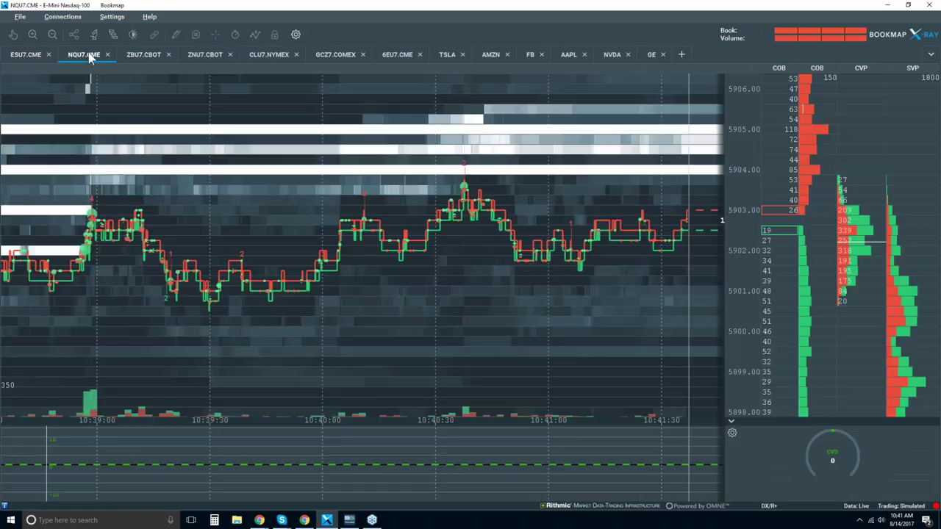
{"action": "scroll", "coordinate": [227, 180], "scroll_direction": "down", "scroll_amount": 5}
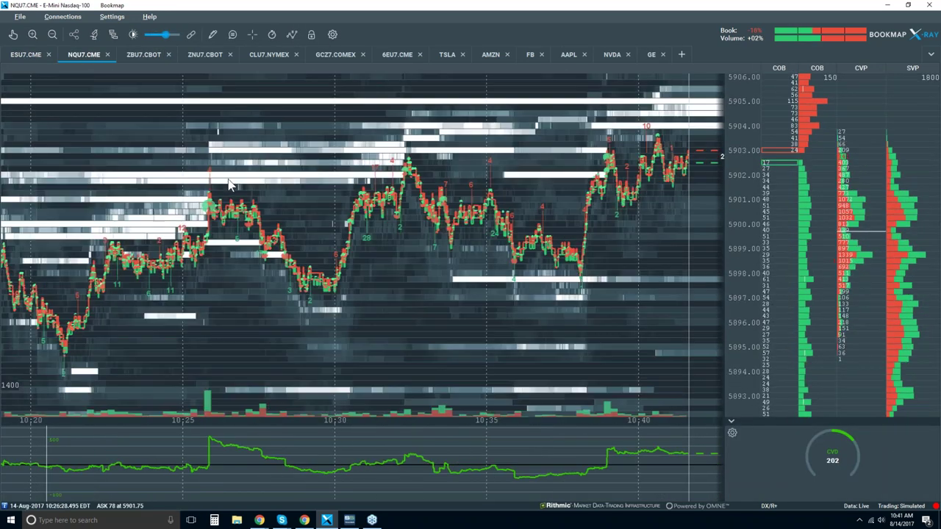
{"action": "scroll", "coordinate": [228, 180], "scroll_direction": "down", "scroll_amount": 3}
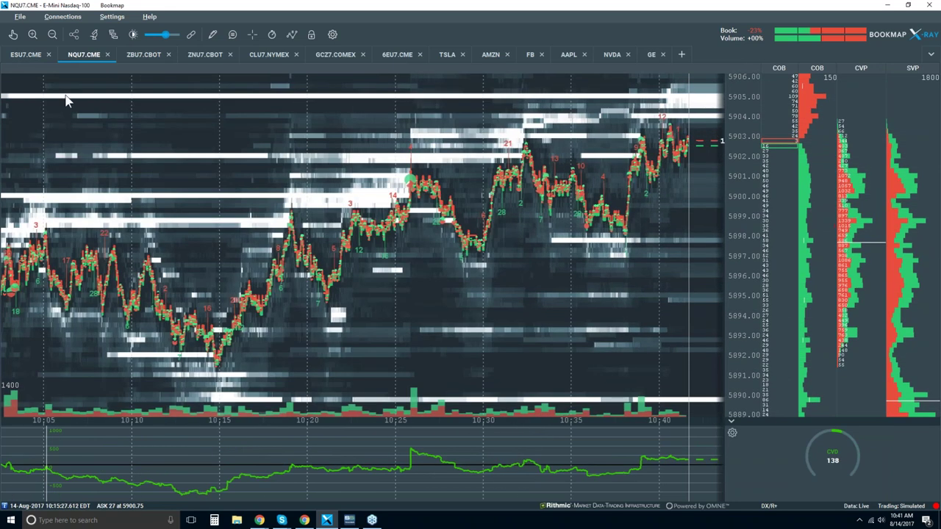
{"action": "left_click", "coordinate": [265, 57]}
{"action": "scroll", "coordinate": [251, 259], "scroll_direction": "down", "scroll_amount": 5}
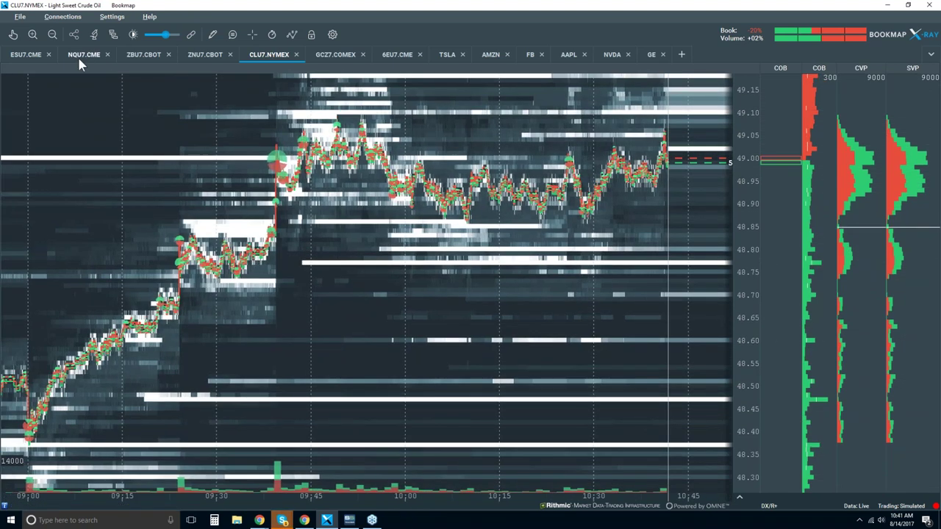
{"action": "left_click", "coordinate": [81, 56]}
{"action": "left_click", "coordinate": [27, 56]}
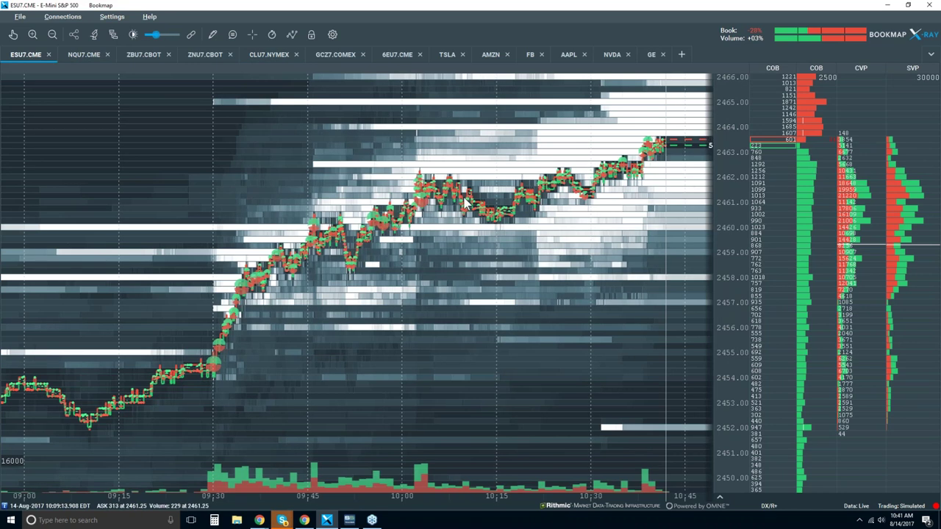
Step: Show Candlestick Bars on the ESU7.CME chart and turn off Volume Dots, Best Bid/Ask, Heatmap and Extended
{"action": "left_click", "coordinate": [292, 33]}
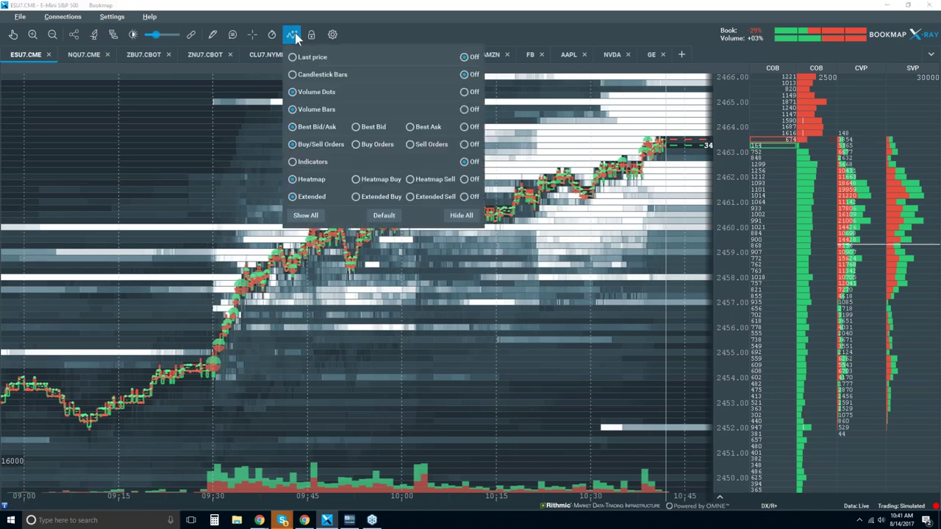
{"action": "left_click", "coordinate": [299, 75]}
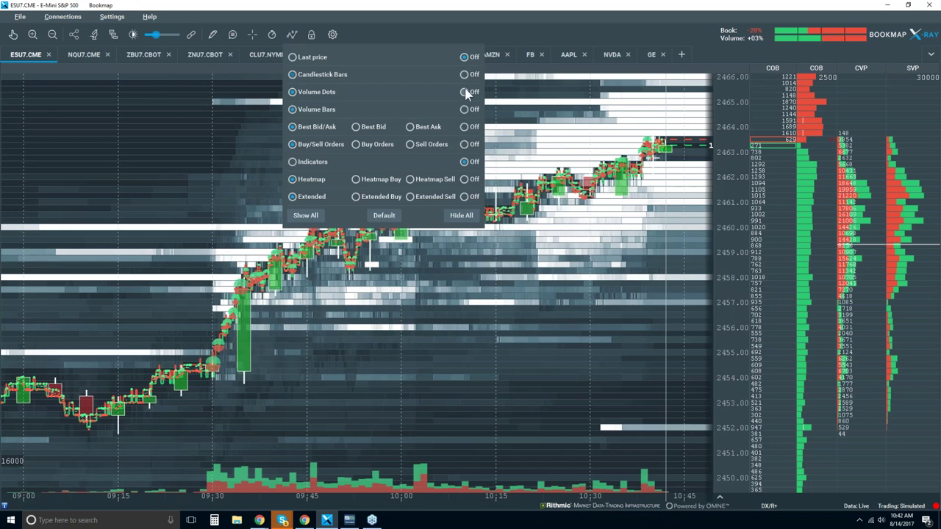
{"action": "left_click", "coordinate": [464, 126]}
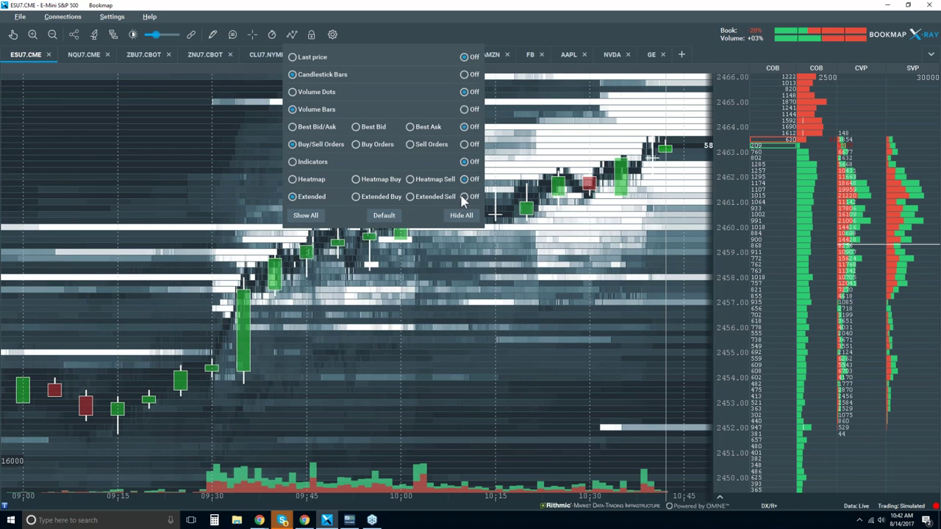
{"action": "left_click", "coordinate": [464, 196]}
{"action": "left_click", "coordinate": [466, 198]}
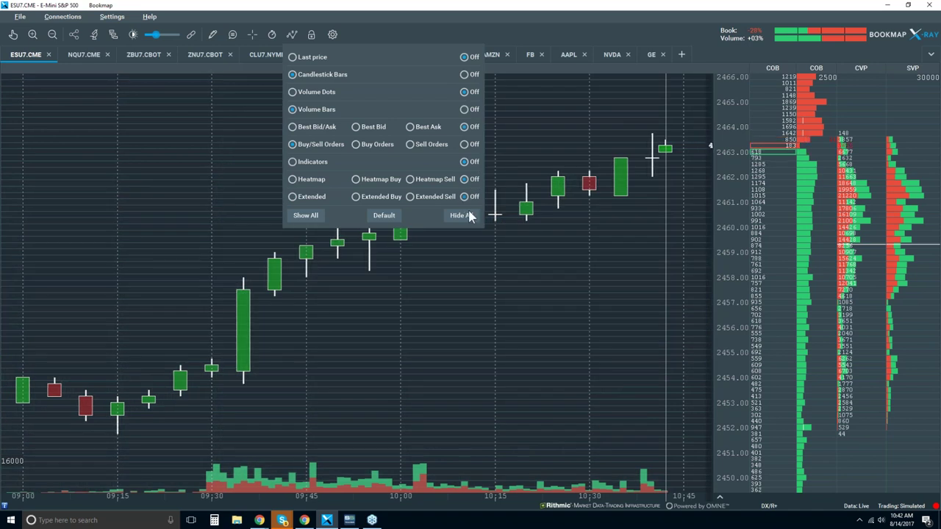
{"action": "left_click", "coordinate": [504, 264]}
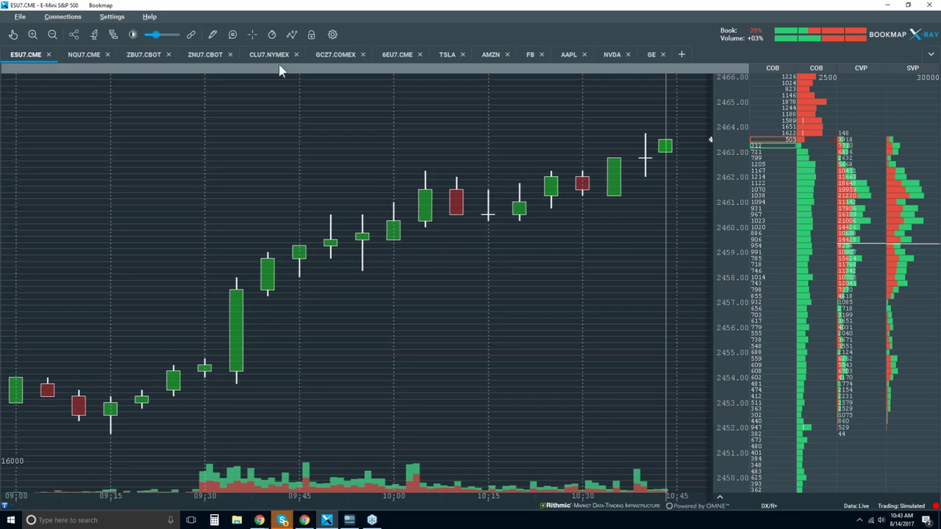
Step: Overlay the combined Best Bid/Ask lines on the ESU7.CME candlestick chart
{"action": "left_click", "coordinate": [293, 35]}
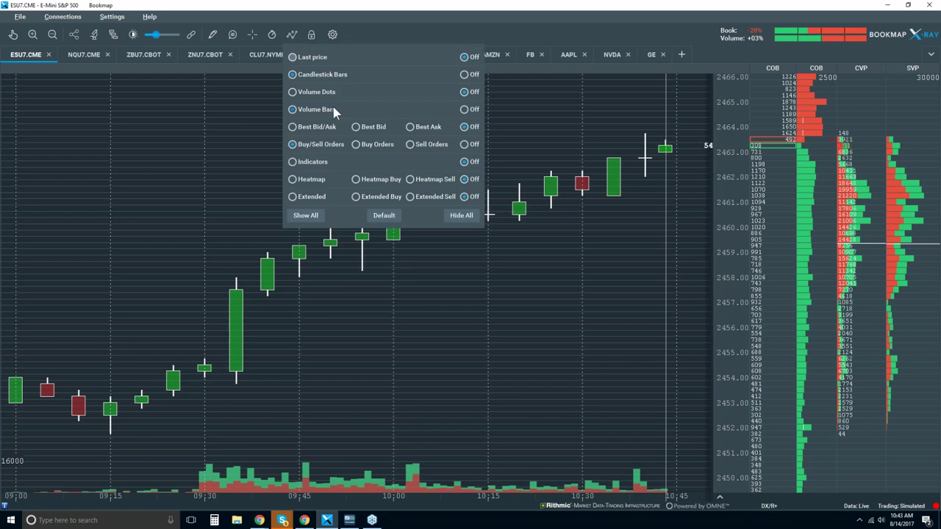
{"action": "left_click", "coordinate": [303, 126]}
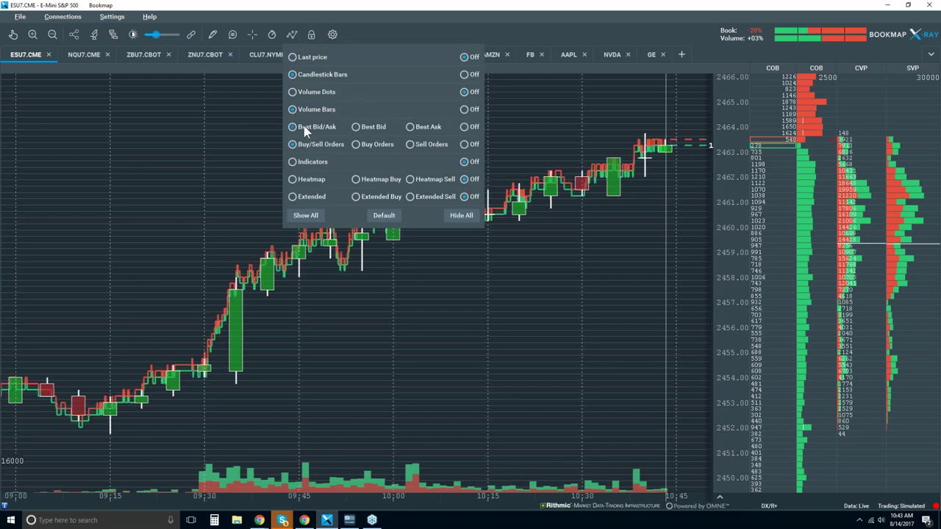
{"action": "left_click", "coordinate": [467, 294]}
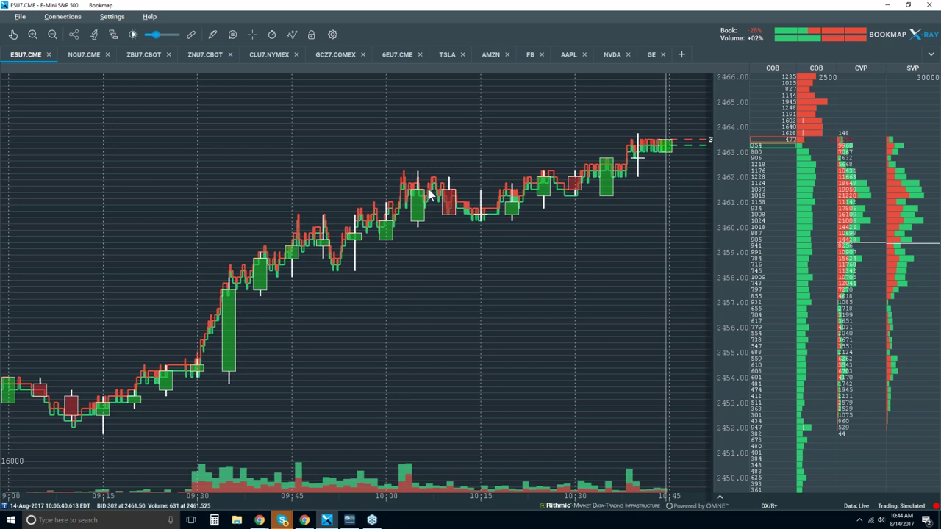
Step: Add Volume Dots to the ESU7.CME chart along the bid and ask lines
{"action": "left_click", "coordinate": [294, 35]}
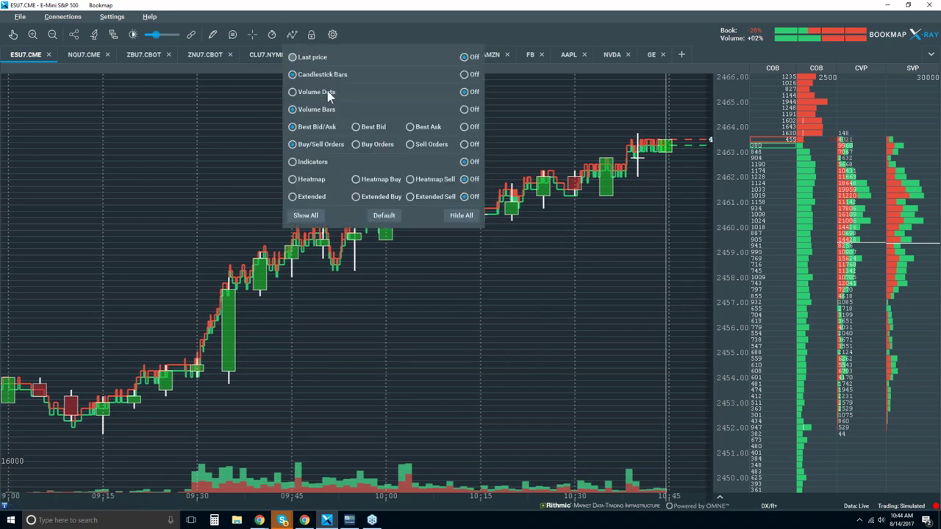
{"action": "left_click", "coordinate": [325, 90]}
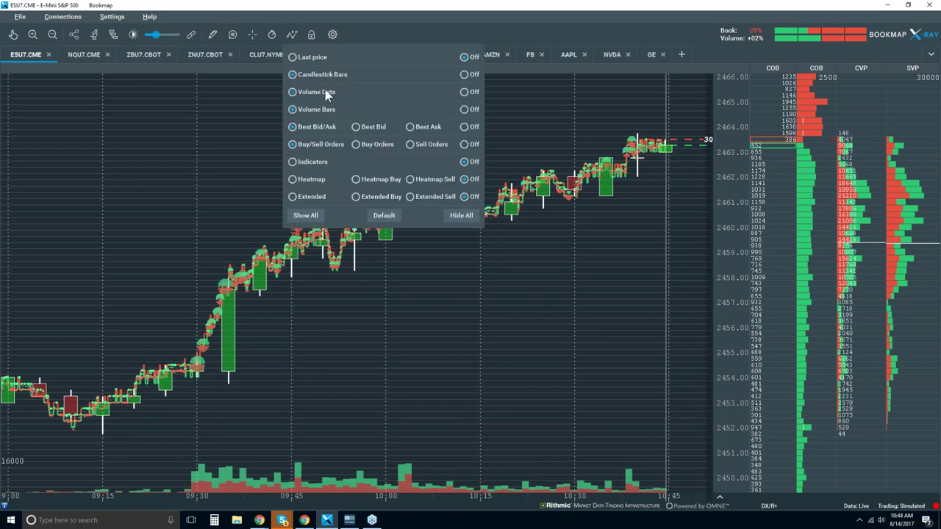
{"action": "left_click", "coordinate": [410, 296]}
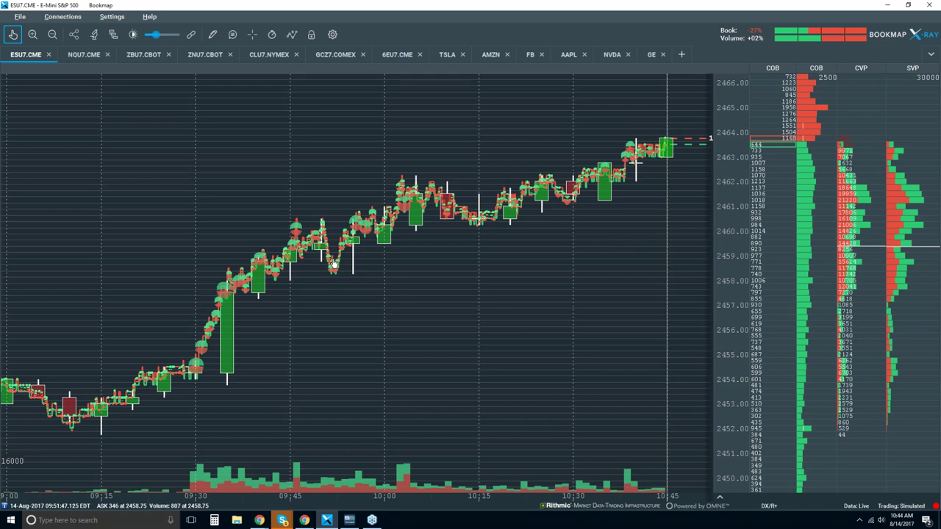
Step: Examine the volume dots around the price dip between 09:51 and 09:53 at a finer time scale
{"action": "scroll", "coordinate": [334, 263], "scroll_direction": "up", "scroll_amount": 2}
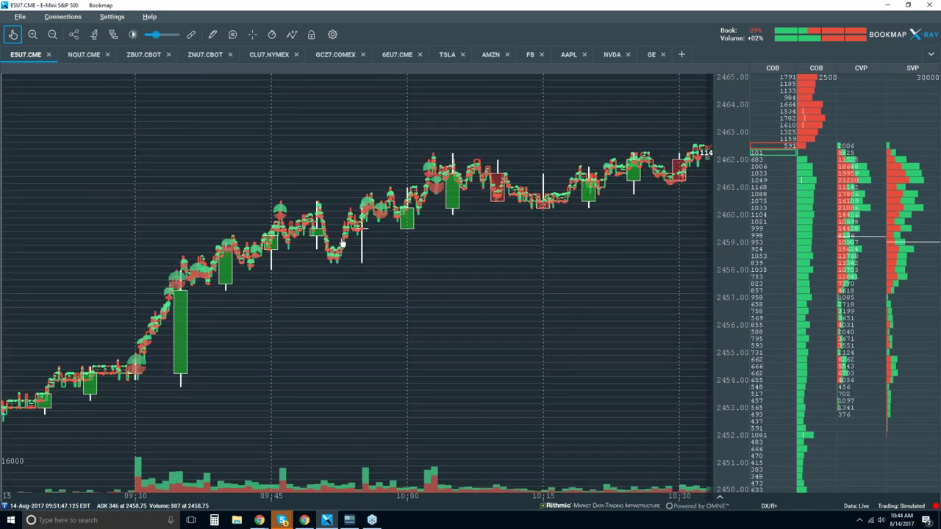
{"action": "scroll", "coordinate": [342, 242], "scroll_direction": "up", "scroll_amount": 6}
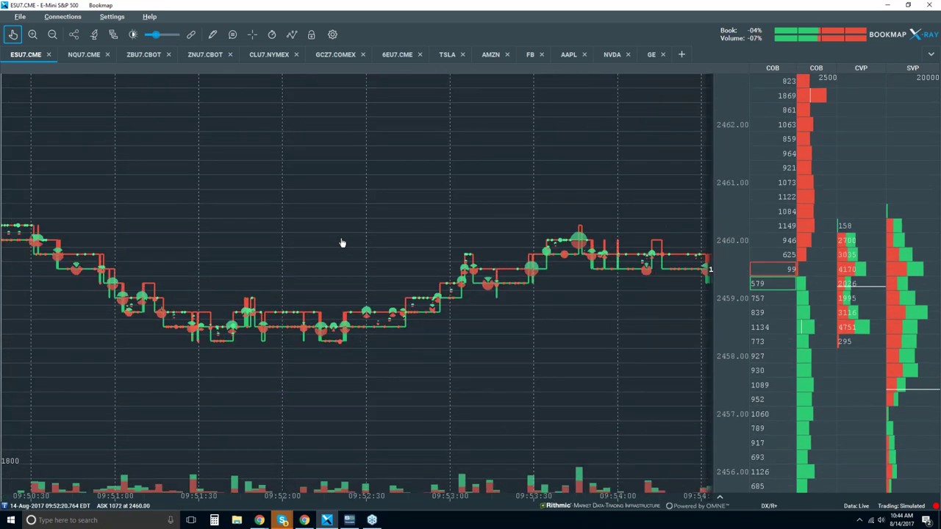
{"action": "scroll", "coordinate": [342, 243], "scroll_direction": "down", "scroll_amount": 2}
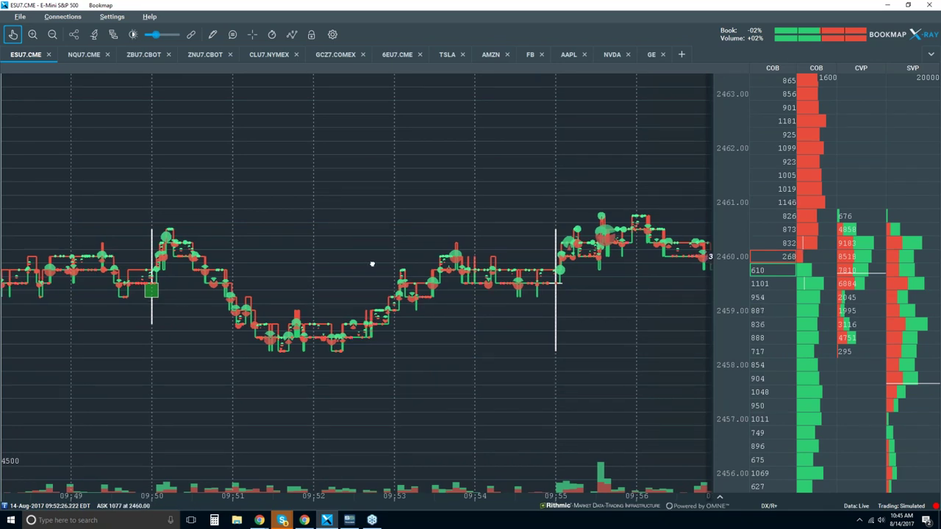
{"action": "scroll", "coordinate": [373, 264], "scroll_direction": "up", "scroll_amount": 1}
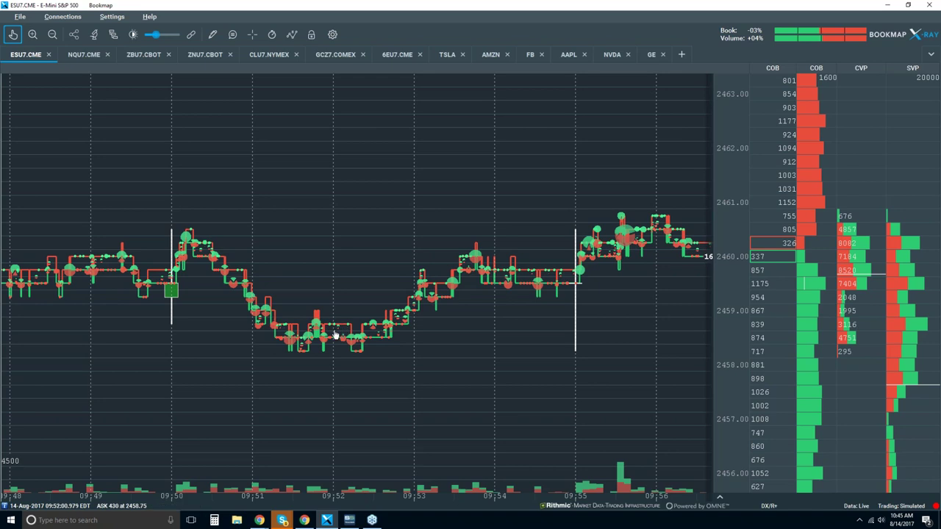
{"action": "scroll", "coordinate": [342, 323], "scroll_direction": "up", "scroll_amount": 2}
{"action": "scroll", "coordinate": [331, 321], "scroll_direction": "up", "scroll_amount": 2}
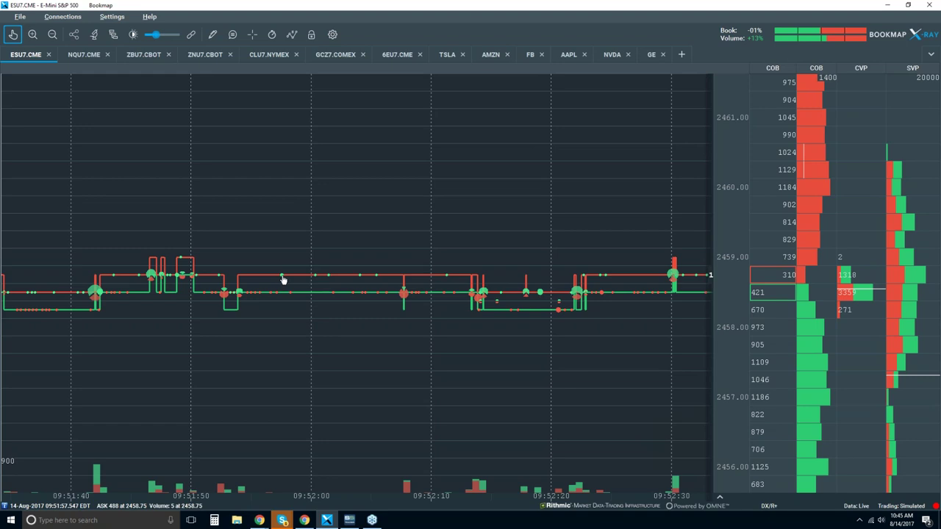
Step: Enable the chart's data tooltip and inspect the individual trades within the 09:51:57 volume dot at 2458.75
{"action": "left_click", "coordinate": [232, 34]}
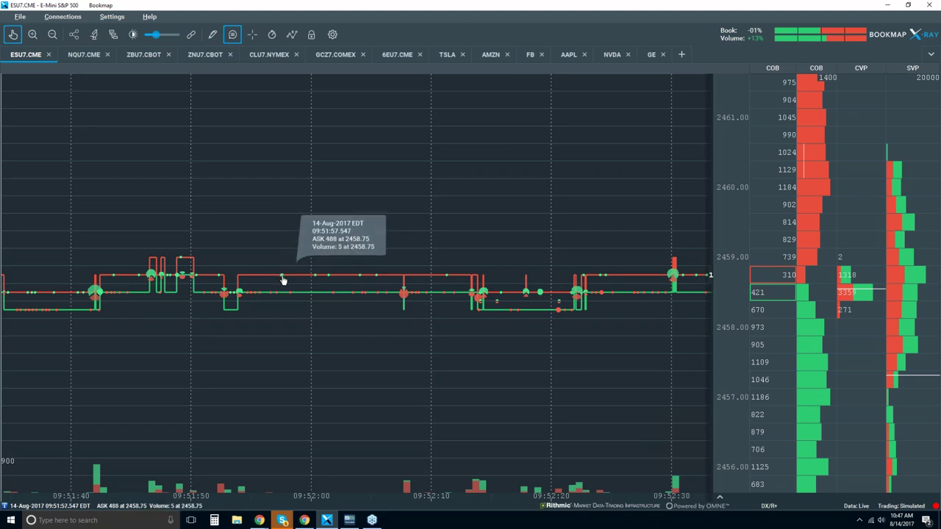
{"action": "scroll", "coordinate": [282, 280], "scroll_direction": "up", "scroll_amount": 5}
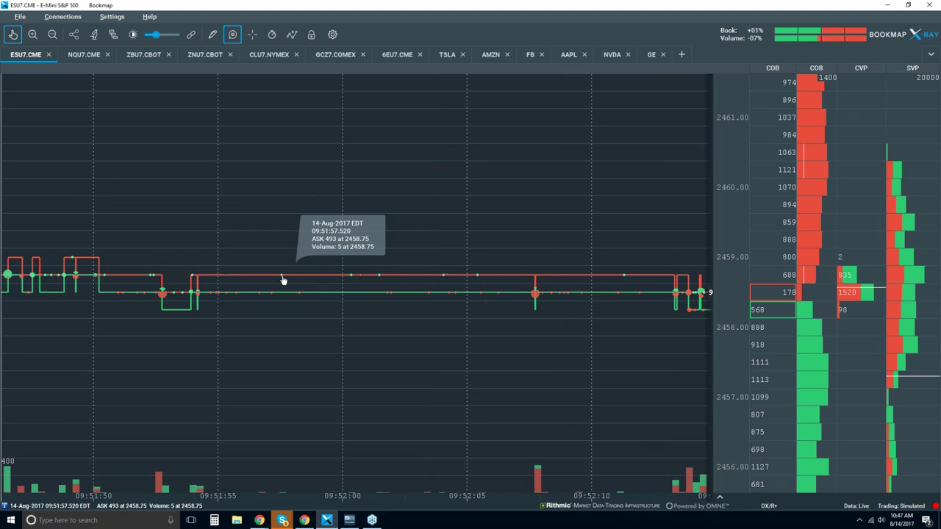
{"action": "scroll", "coordinate": [281, 271], "scroll_direction": "up", "scroll_amount": 5}
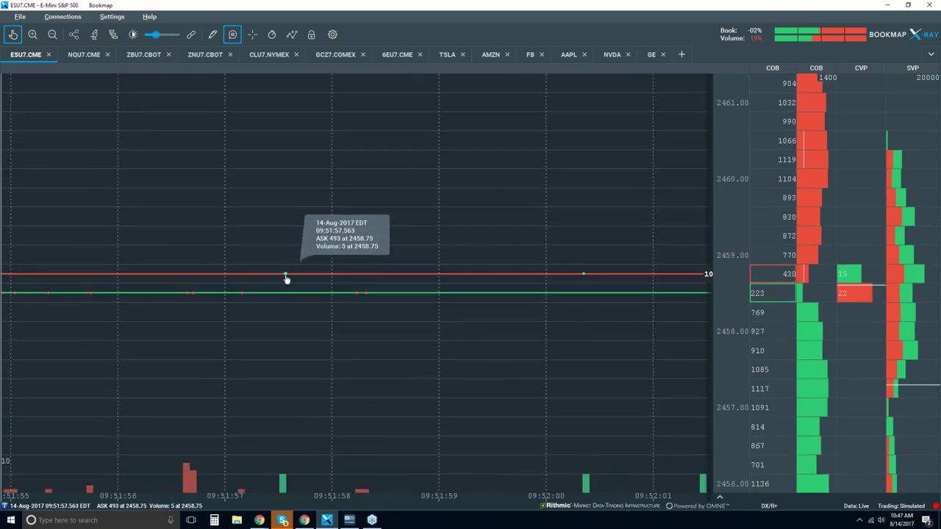
{"action": "scroll", "coordinate": [289, 277], "scroll_direction": "up", "scroll_amount": 5}
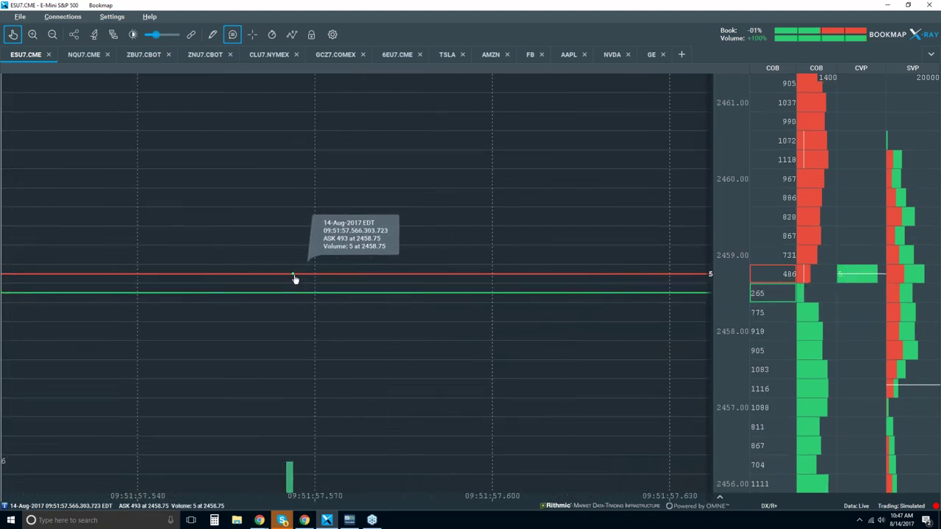
{"action": "scroll", "coordinate": [292, 279], "scroll_direction": "up", "scroll_amount": 5}
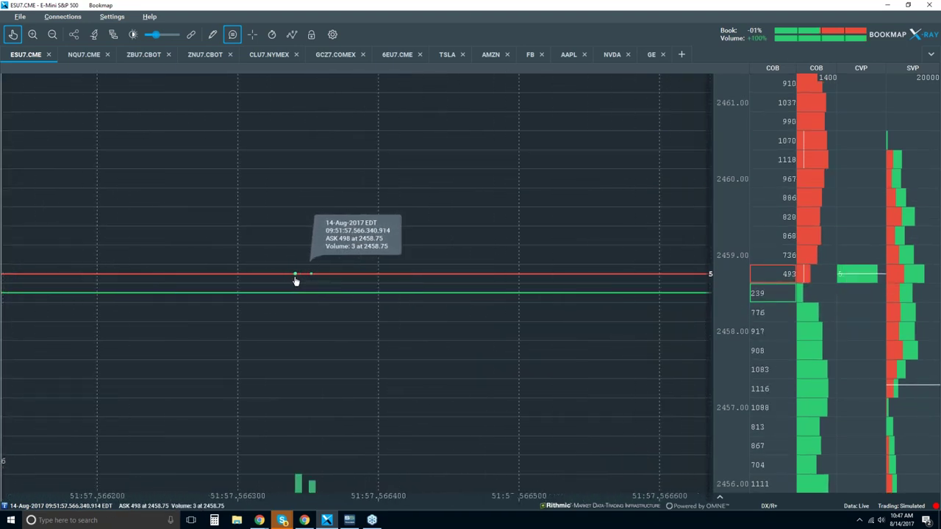
{"action": "mouse_move", "coordinate": [246, 276]}
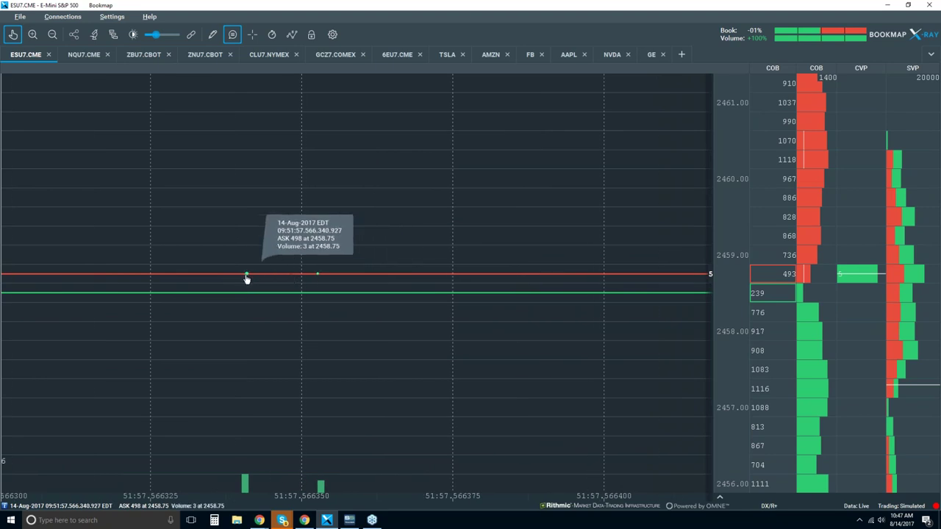
Step: Switch the chart-range volume column (CVP) to Trades Counter
{"action": "right_click", "coordinate": [853, 220]}
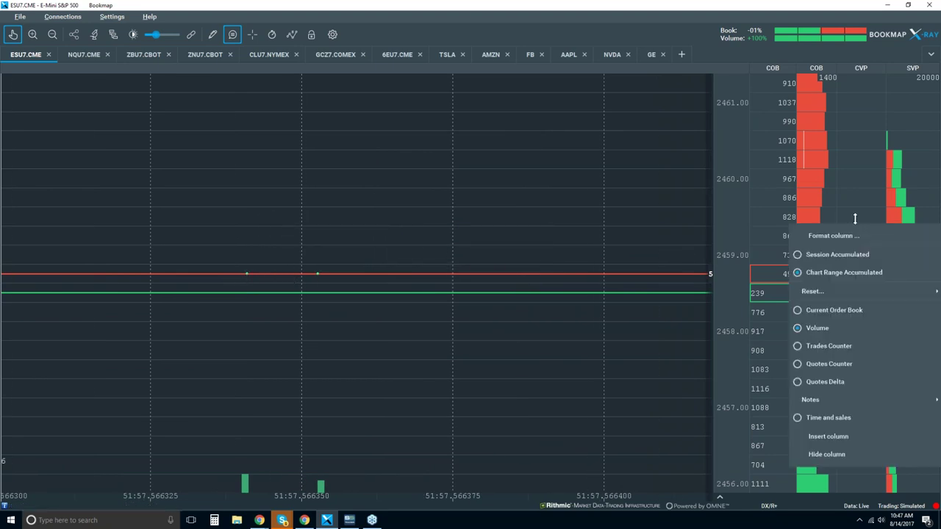
{"action": "left_click", "coordinate": [850, 347]}
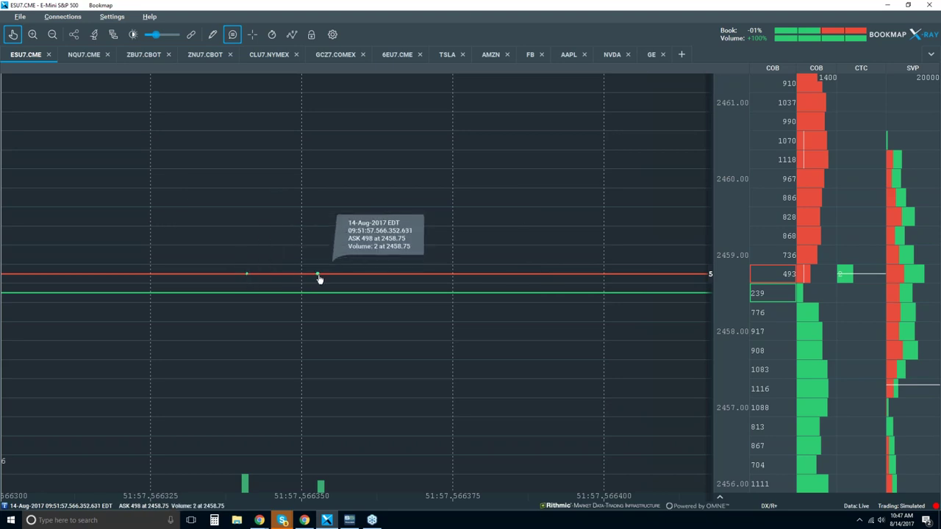
Step: Examine how the trades at 2458.75 cluster into volume dots over wider time ranges, and inspect the large dot near 09:51:42
{"action": "scroll", "coordinate": [312, 252], "scroll_direction": "down", "scroll_amount": 4}
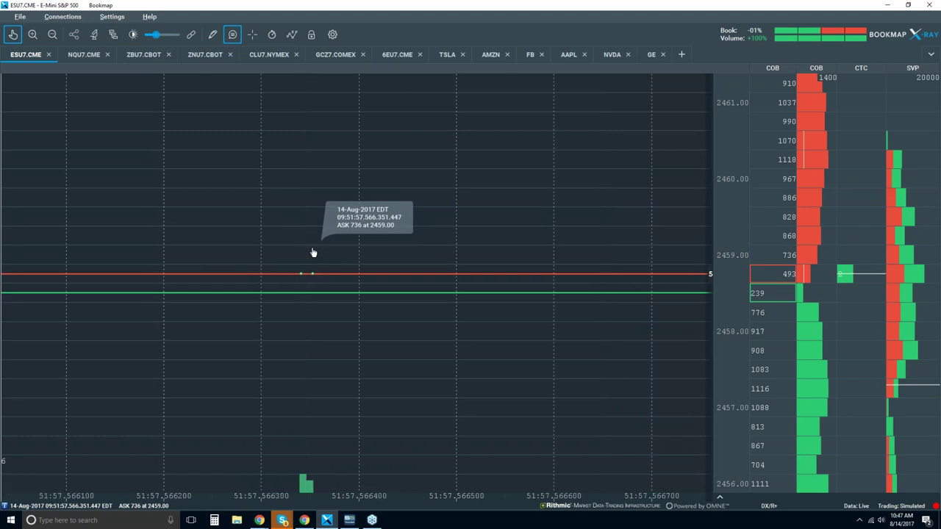
{"action": "scroll", "coordinate": [312, 252], "scroll_direction": "down", "scroll_amount": 3}
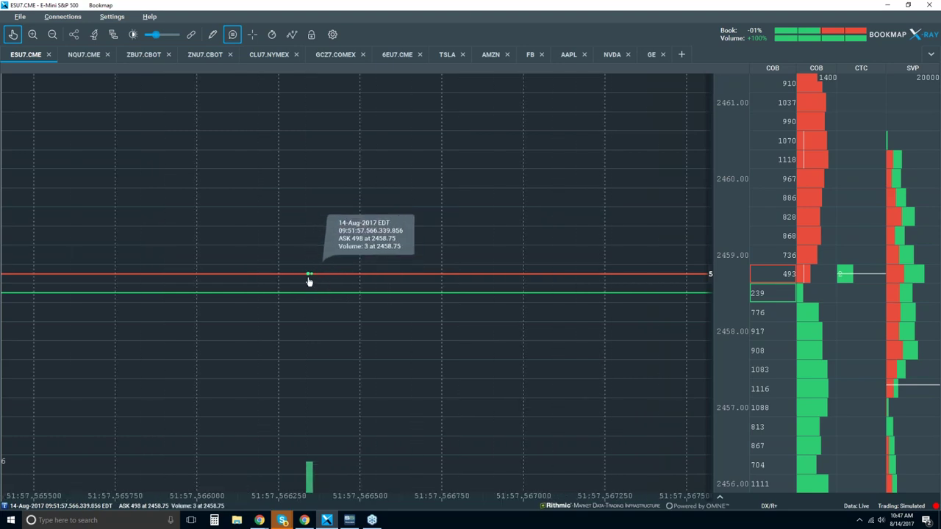
{"action": "scroll", "coordinate": [309, 282], "scroll_direction": "down", "scroll_amount": 3}
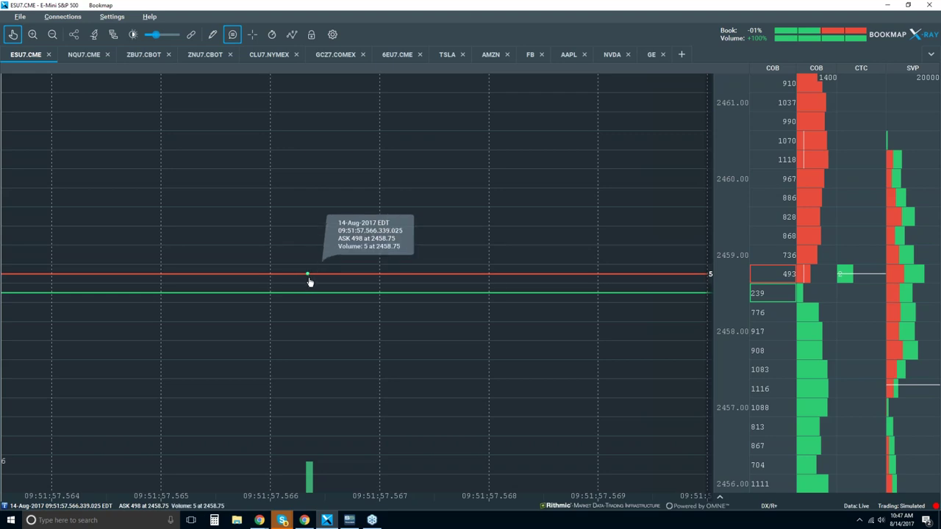
{"action": "scroll", "coordinate": [309, 281], "scroll_direction": "down", "scroll_amount": 1}
{"action": "scroll", "coordinate": [310, 280], "scroll_direction": "down", "scroll_amount": 6}
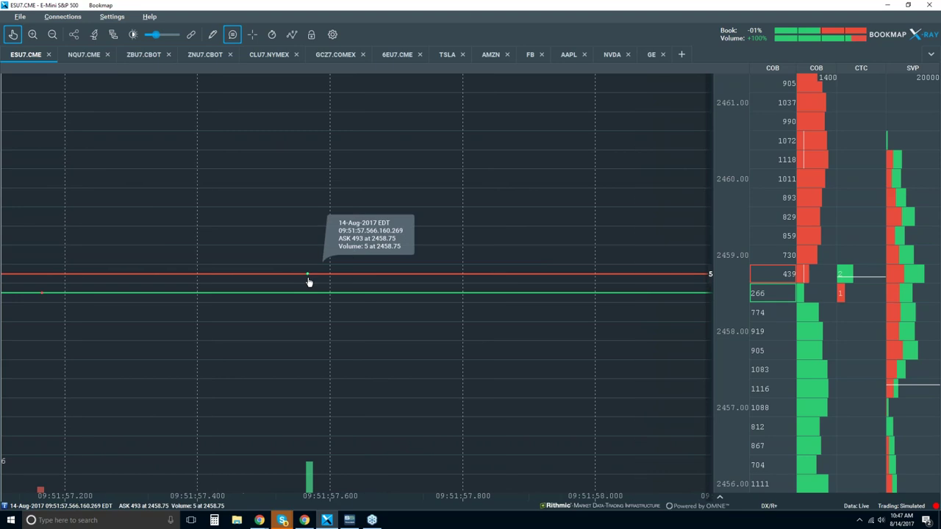
{"action": "scroll", "coordinate": [309, 280], "scroll_direction": "down", "scroll_amount": 5}
{"action": "scroll", "coordinate": [308, 284], "scroll_direction": "down", "scroll_amount": 4}
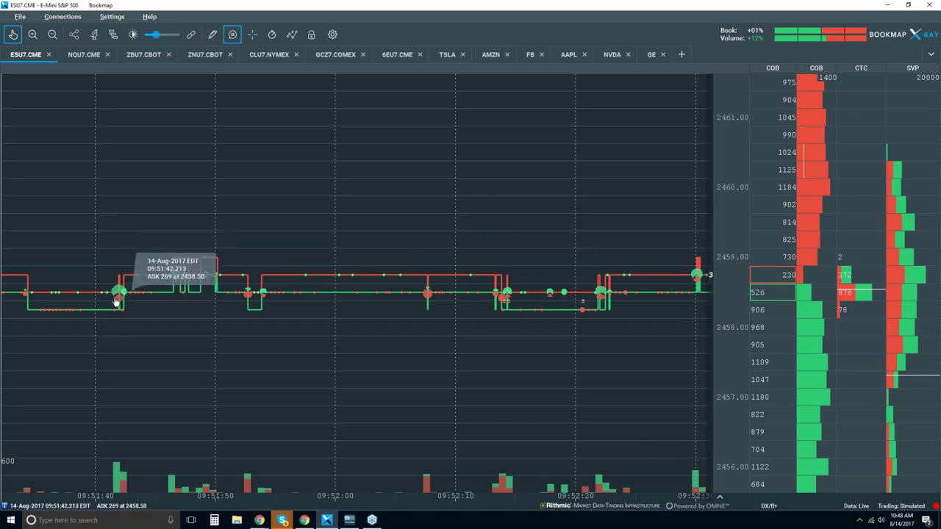
{"action": "scroll", "coordinate": [119, 294], "scroll_direction": "up", "scroll_amount": 2}
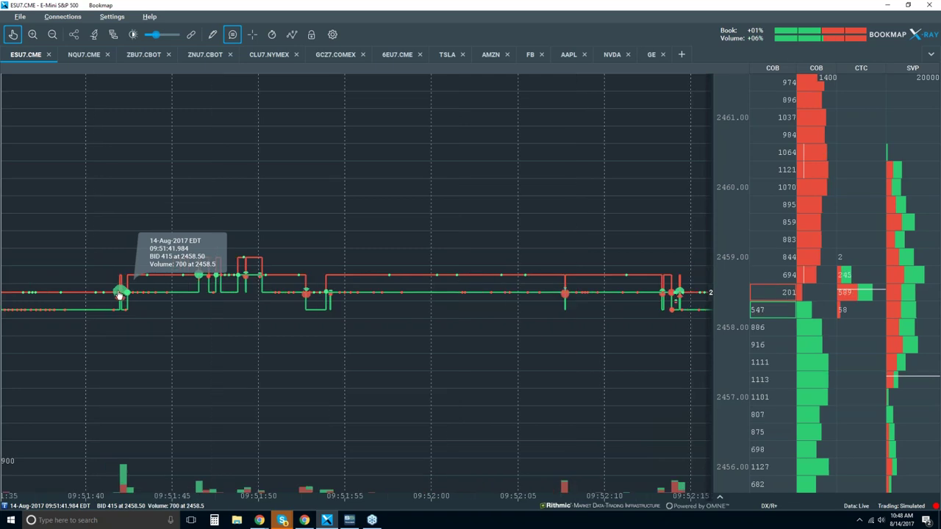
Step: Examine the large volume dot near 09:51:42 at 2458.50 at ever finer time scales, down to its individual trades
{"action": "left_click_drag", "start_coordinate": [119, 294], "coordinate": [343, 289]}
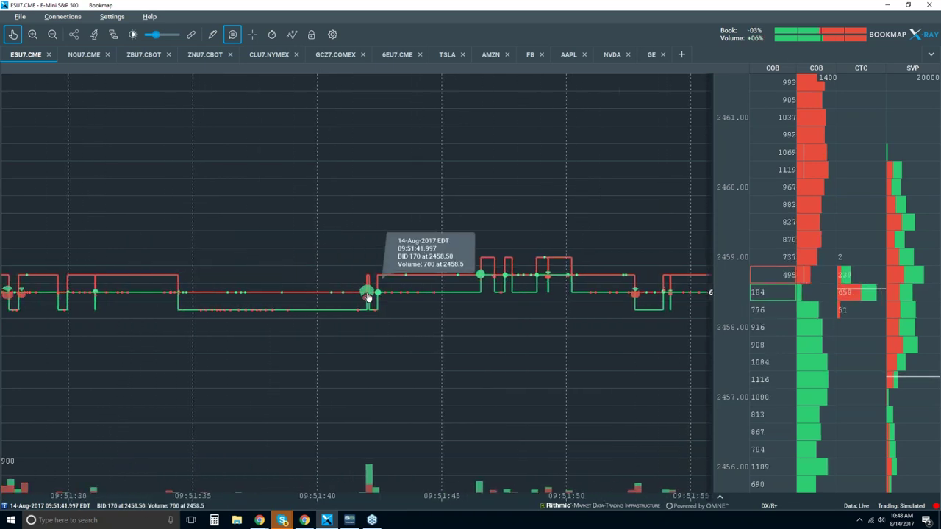
{"action": "scroll", "coordinate": [370, 296], "scroll_direction": "up", "scroll_amount": 3}
{"action": "scroll", "coordinate": [370, 297], "scroll_direction": "up", "scroll_amount": 4}
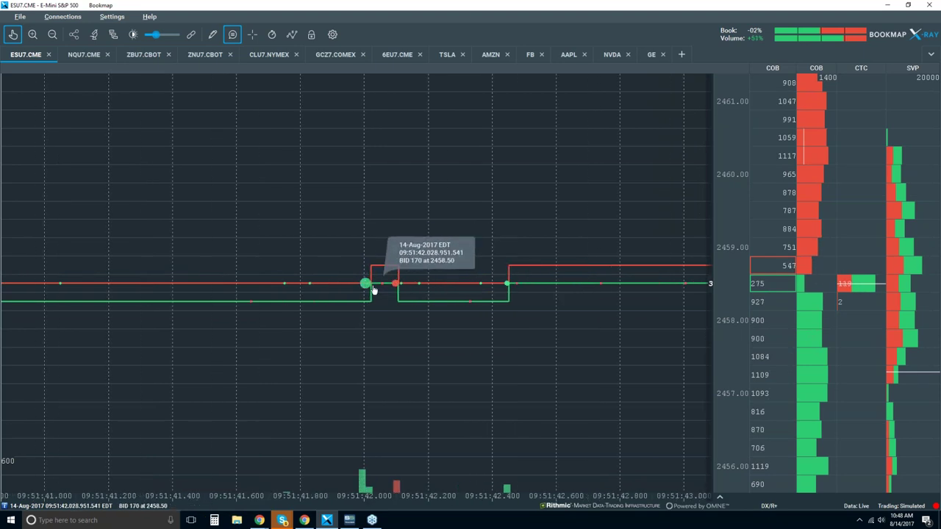
{"action": "scroll", "coordinate": [365, 285], "scroll_direction": "up", "scroll_amount": 3}
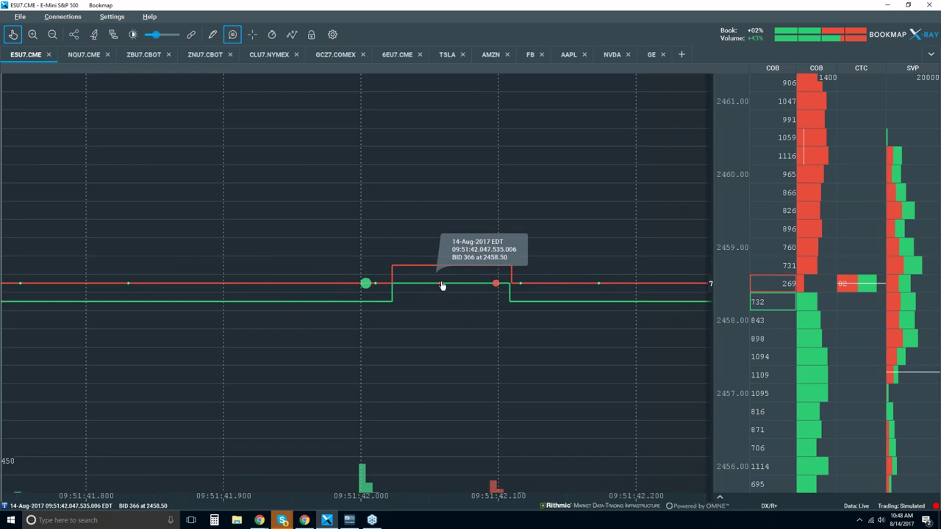
{"action": "scroll", "coordinate": [366, 285], "scroll_direction": "up", "scroll_amount": 2}
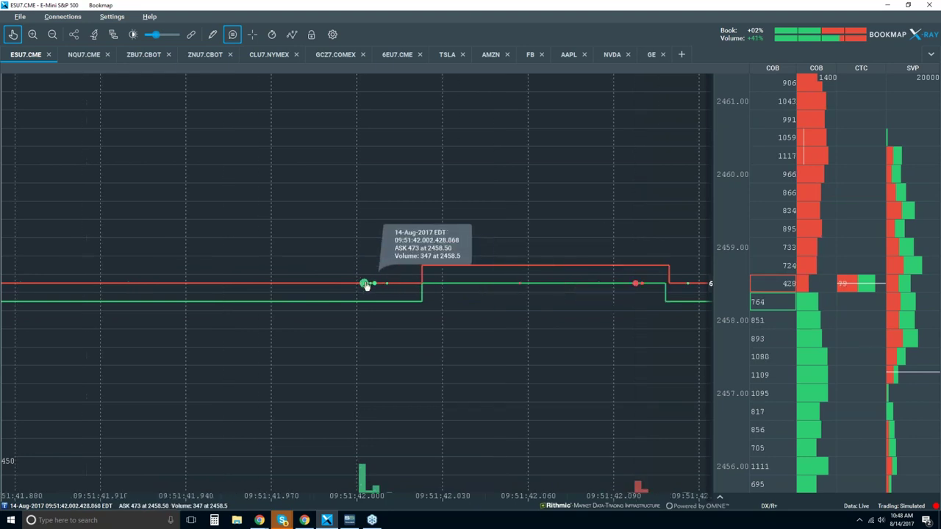
{"action": "scroll", "coordinate": [365, 285], "scroll_direction": "up", "scroll_amount": 3}
{"action": "scroll", "coordinate": [360, 277], "scroll_direction": "up", "scroll_amount": 3}
{"action": "scroll", "coordinate": [356, 277], "scroll_direction": "up", "scroll_amount": 4}
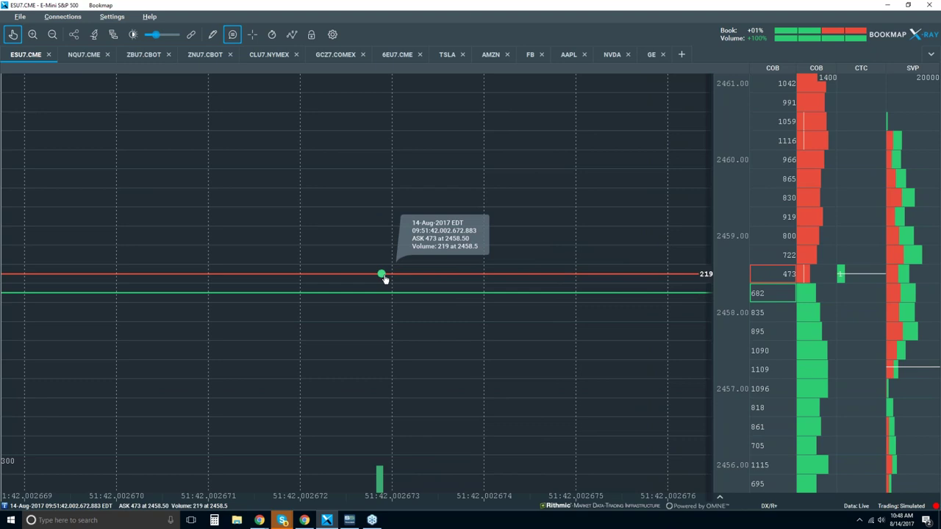
{"action": "left_click_drag", "start_coordinate": [493, 283], "coordinate": [304, 281]}
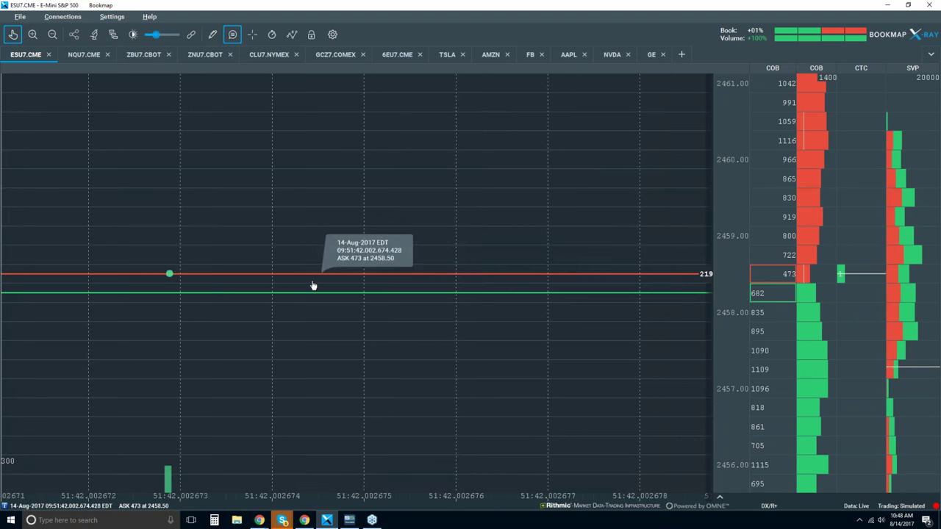
Step: Examine how the individual trades at 2458.50 combine into volume dots, bid/ask lines and candlesticks over progressively wider time ranges
{"action": "scroll", "coordinate": [313, 285], "scroll_direction": "down", "scroll_amount": 2}
{"action": "scroll", "coordinate": [313, 285], "scroll_direction": "down", "scroll_amount": 3}
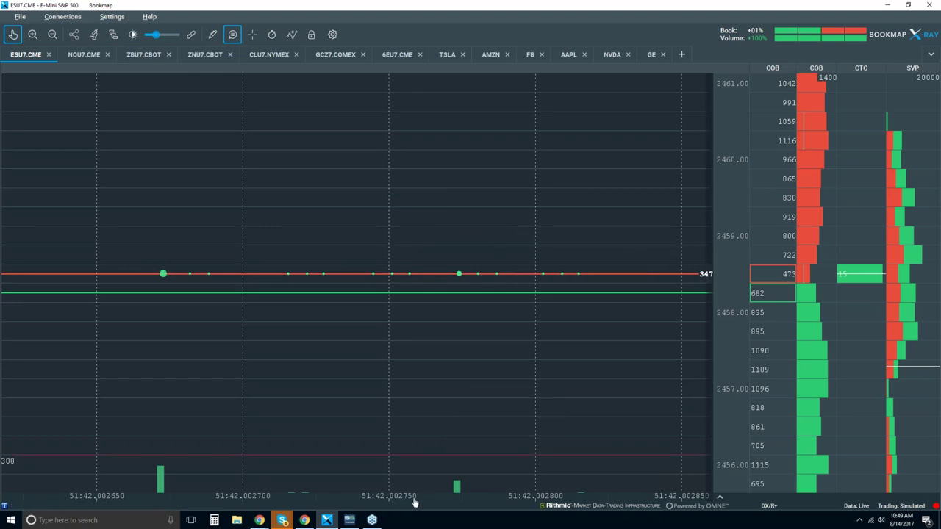
{"action": "scroll", "coordinate": [438, 277], "scroll_direction": "down", "scroll_amount": 5}
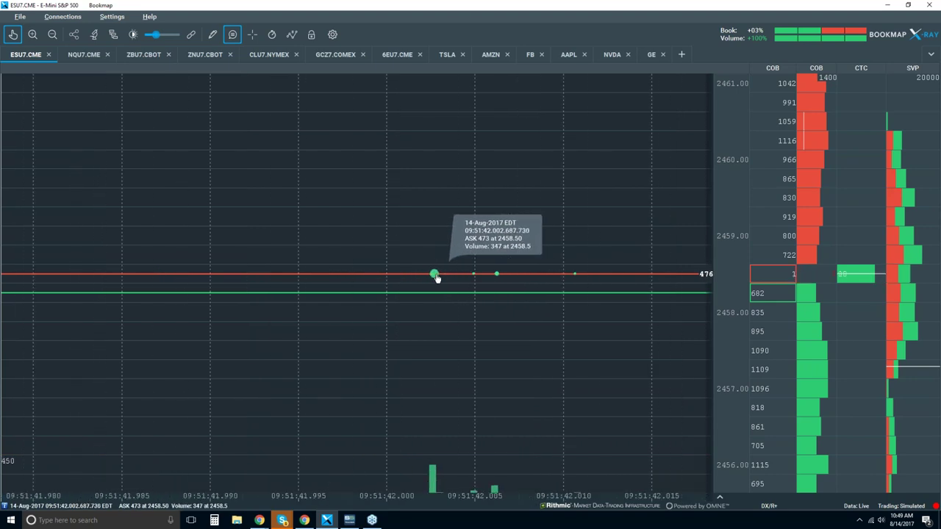
{"action": "scroll", "coordinate": [437, 278], "scroll_direction": "down", "scroll_amount": 10}
{"action": "scroll", "coordinate": [438, 279], "scroll_direction": "down", "scroll_amount": 3}
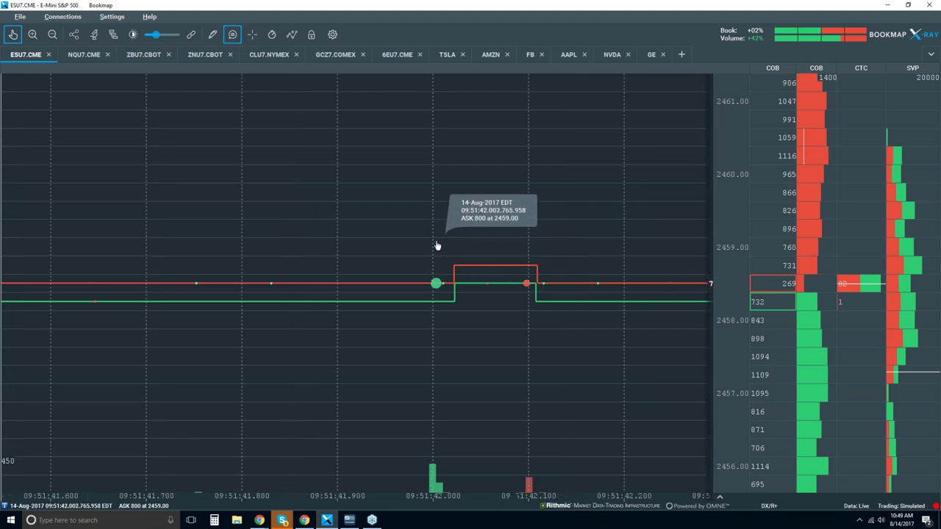
{"action": "scroll", "coordinate": [436, 245], "scroll_direction": "down", "scroll_amount": 5}
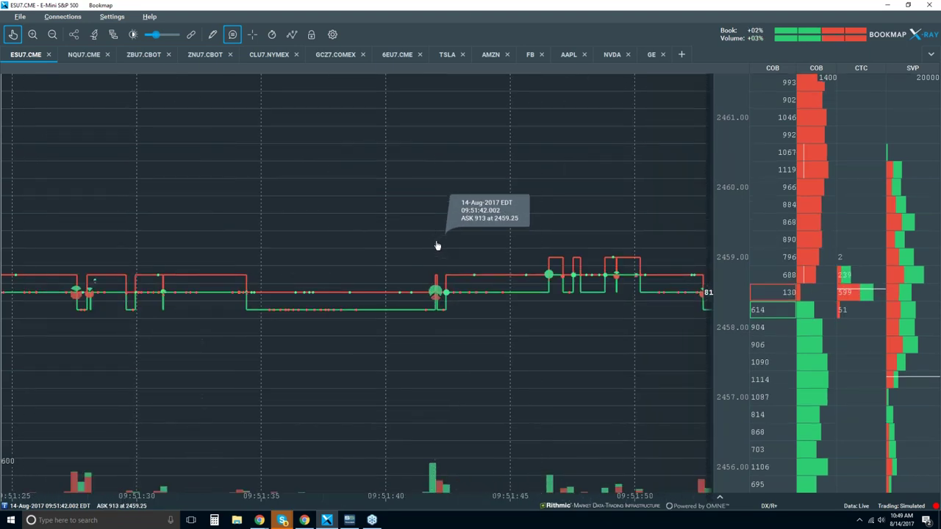
{"action": "scroll", "coordinate": [436, 246], "scroll_direction": "down", "scroll_amount": 5}
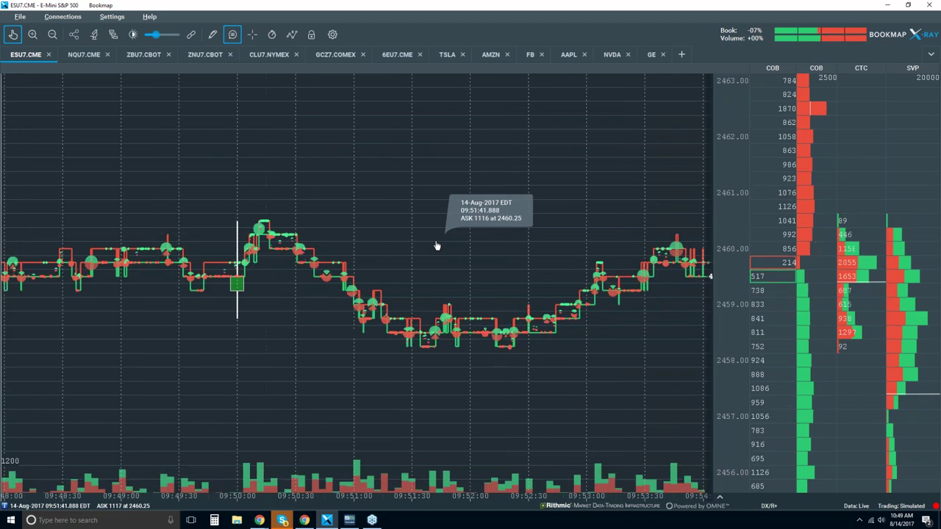
{"action": "scroll", "coordinate": [436, 246], "scroll_direction": "down", "scroll_amount": 5}
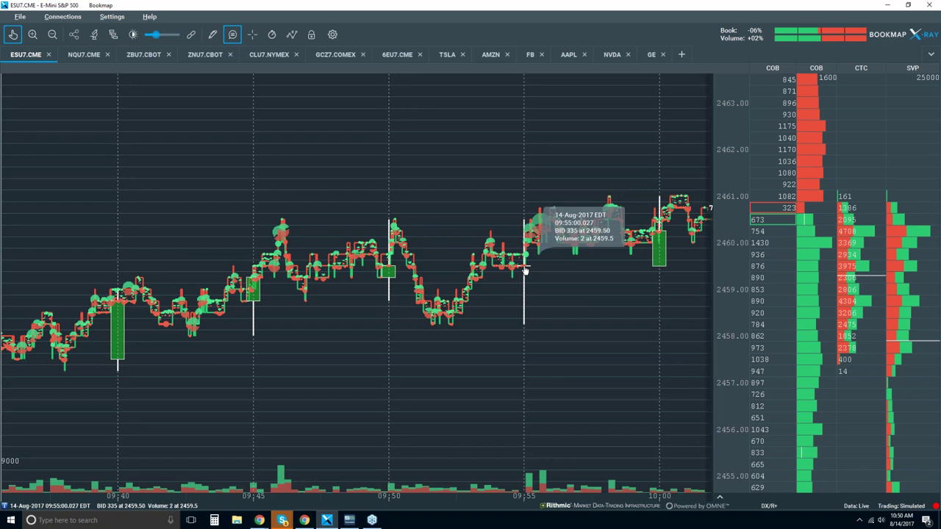
Step: Inspect the volume dots following the 09:55 candlestick, including the large cluster near 09:55:34, and compare them with the wider price action
{"action": "scroll", "coordinate": [524, 270], "scroll_direction": "up", "scroll_amount": 5}
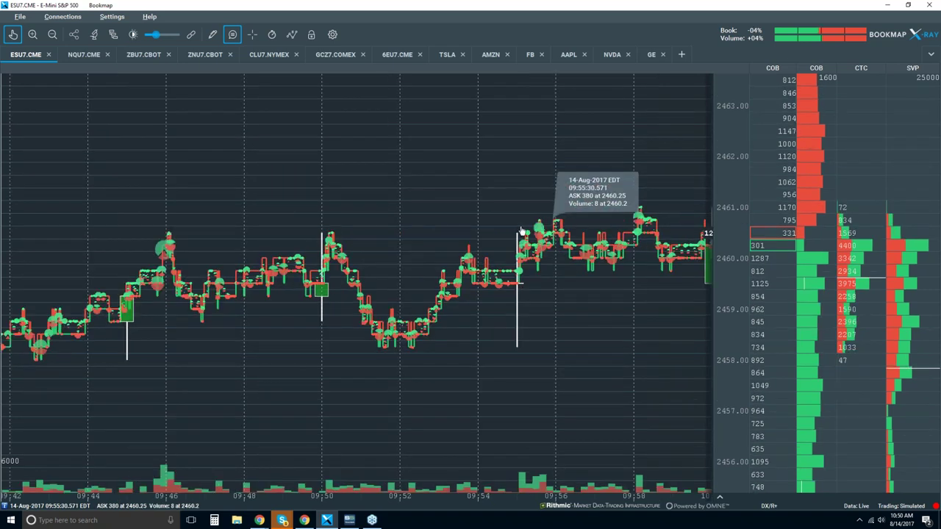
{"action": "scroll", "coordinate": [523, 231], "scroll_direction": "up", "scroll_amount": 2}
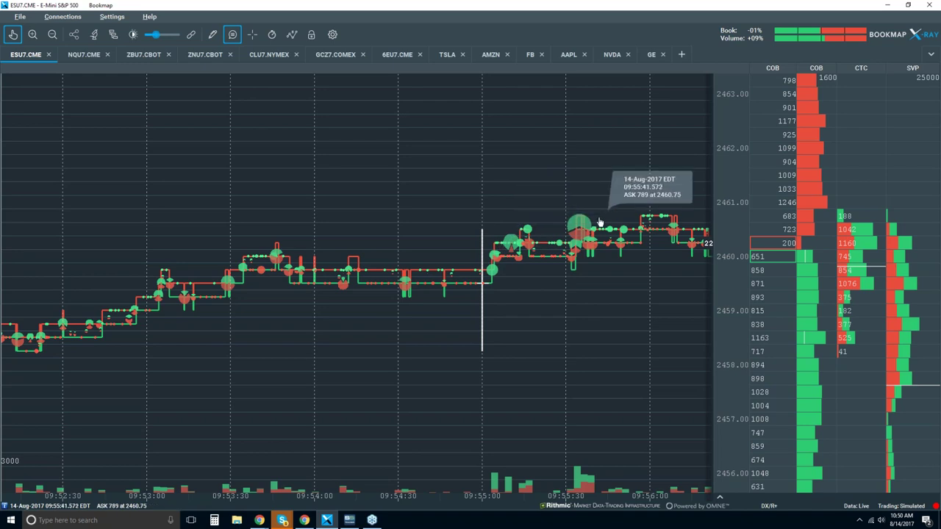
{"action": "scroll", "coordinate": [599, 222], "scroll_direction": "up", "scroll_amount": 2}
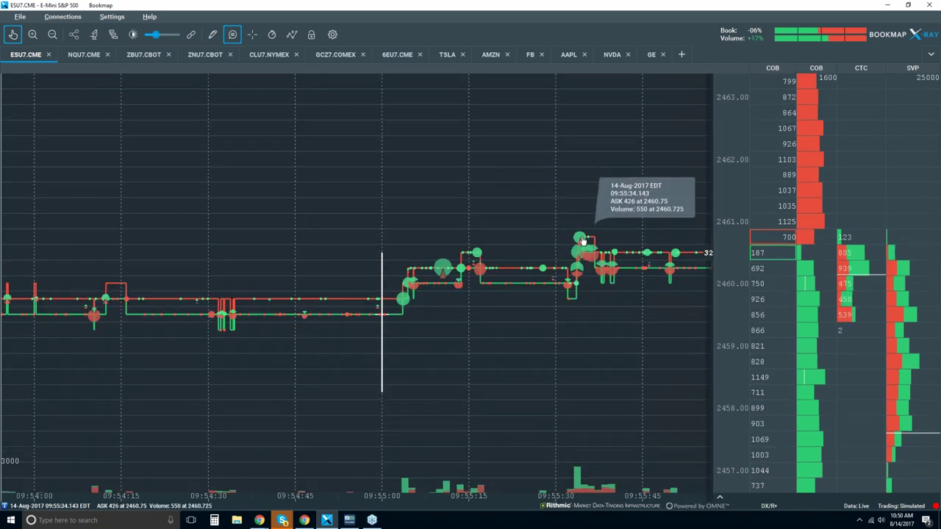
{"action": "scroll", "coordinate": [580, 240], "scroll_direction": "down", "scroll_amount": 3}
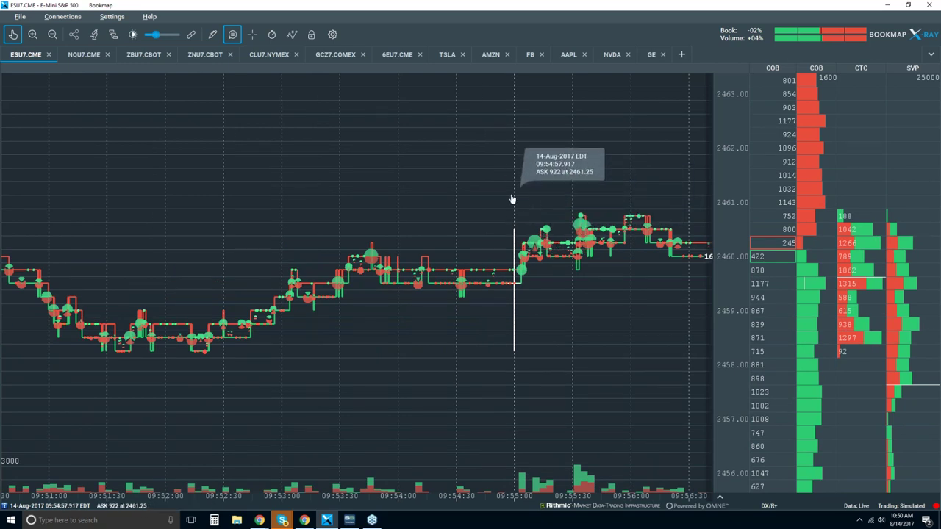
{"action": "scroll", "coordinate": [512, 199], "scroll_direction": "down", "scroll_amount": 2}
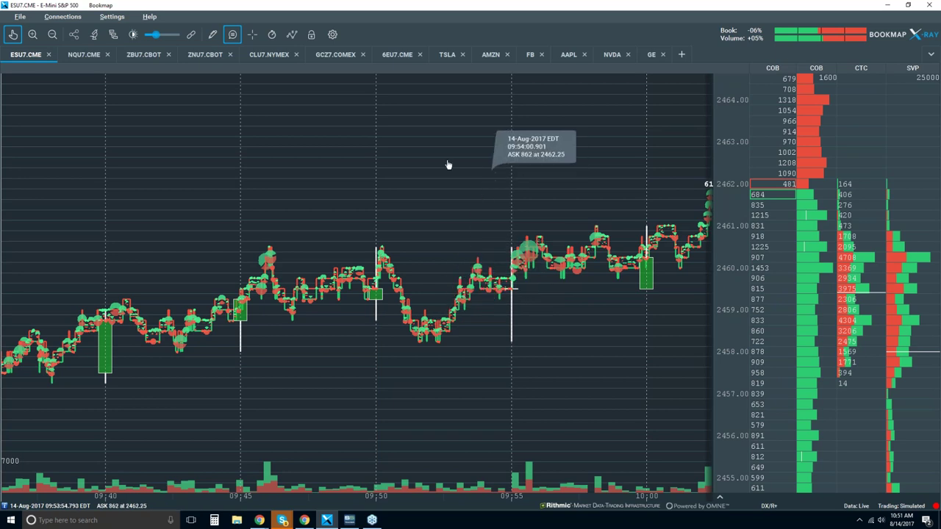
Step: Return the chart to the live price with a range from about 10:20, and turn off the data tooltip
{"action": "left_click_drag", "start_coordinate": [495, 158], "coordinate": [399, 153]}
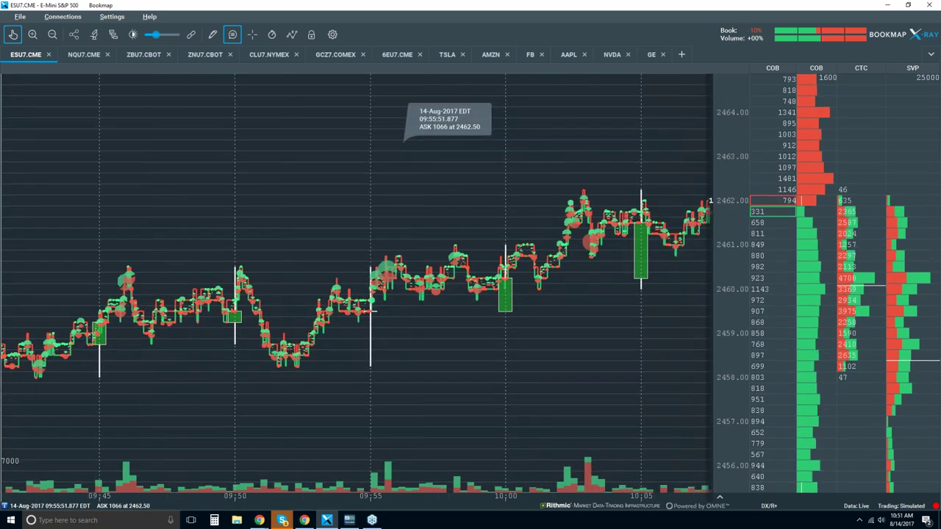
{"action": "left_click", "coordinate": [13, 37]}
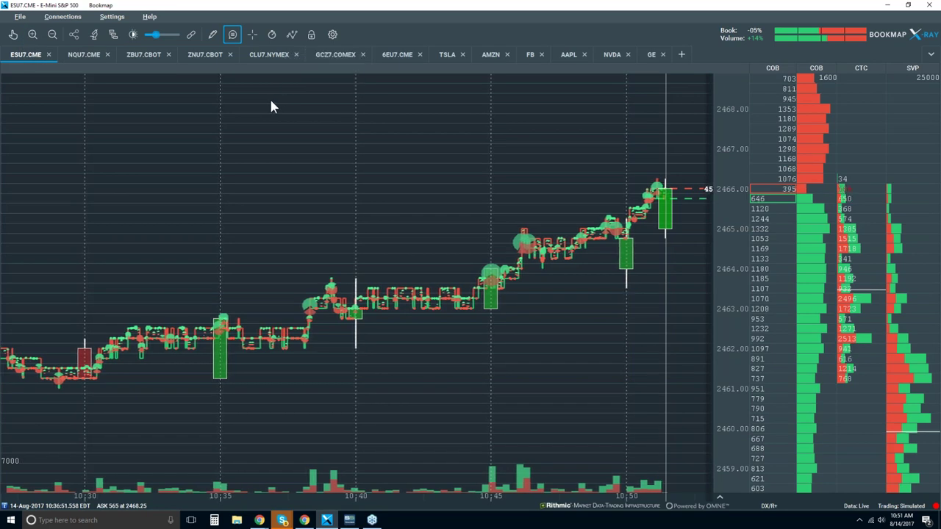
{"action": "scroll", "coordinate": [271, 106], "scroll_direction": "down", "scroll_amount": 2}
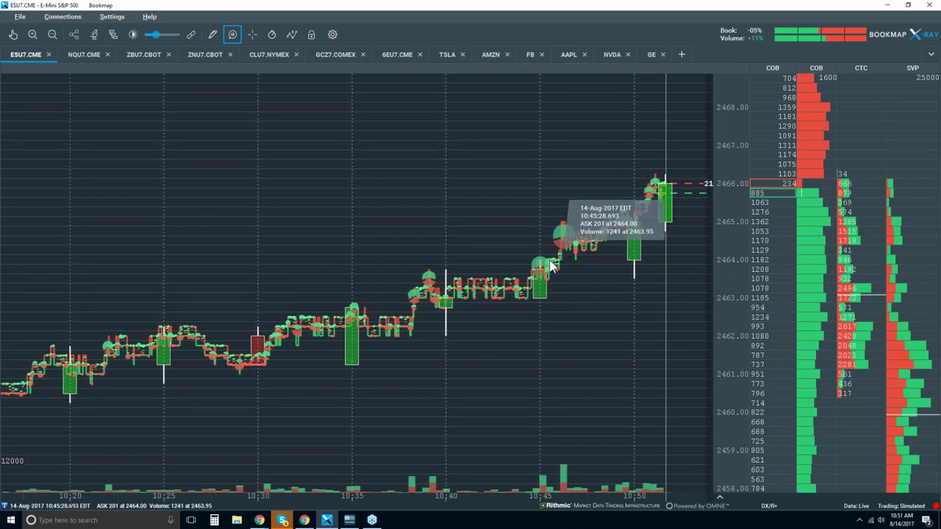
{"action": "left_click", "coordinate": [233, 34]}
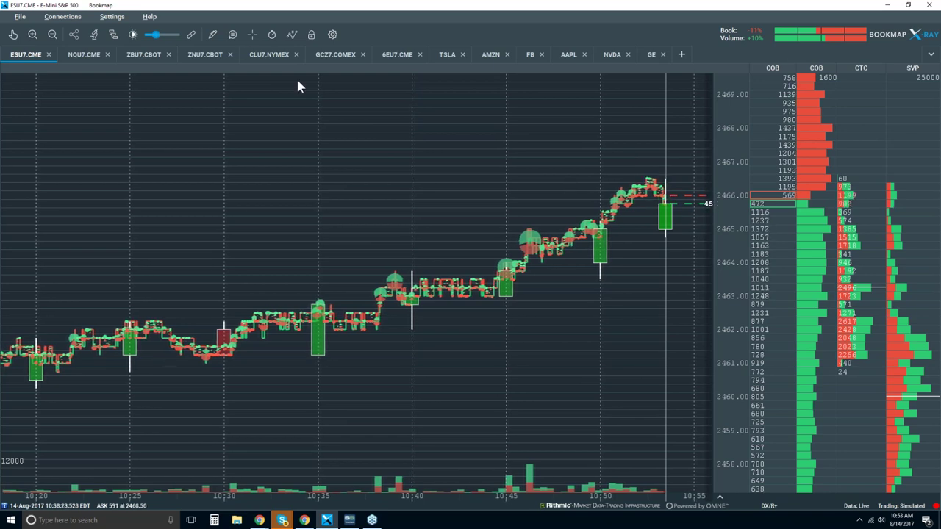
Step: Show the Heatmap and the Indicators on the chart
{"action": "left_click", "coordinate": [291, 37]}
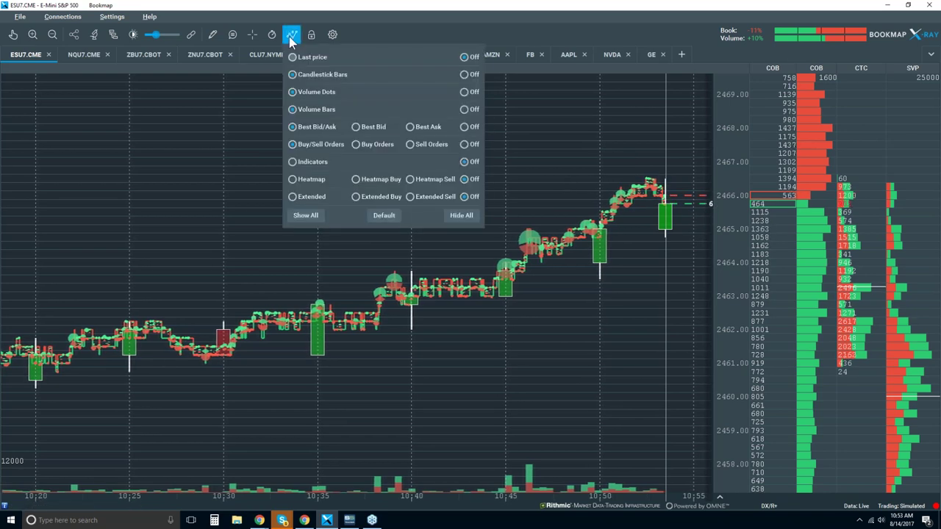
{"action": "left_click", "coordinate": [293, 180]}
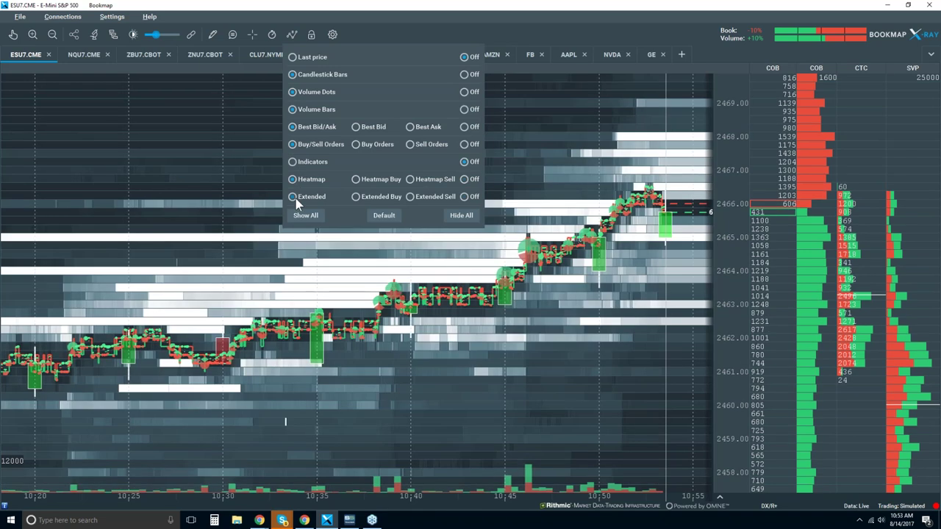
{"action": "left_click", "coordinate": [294, 162]}
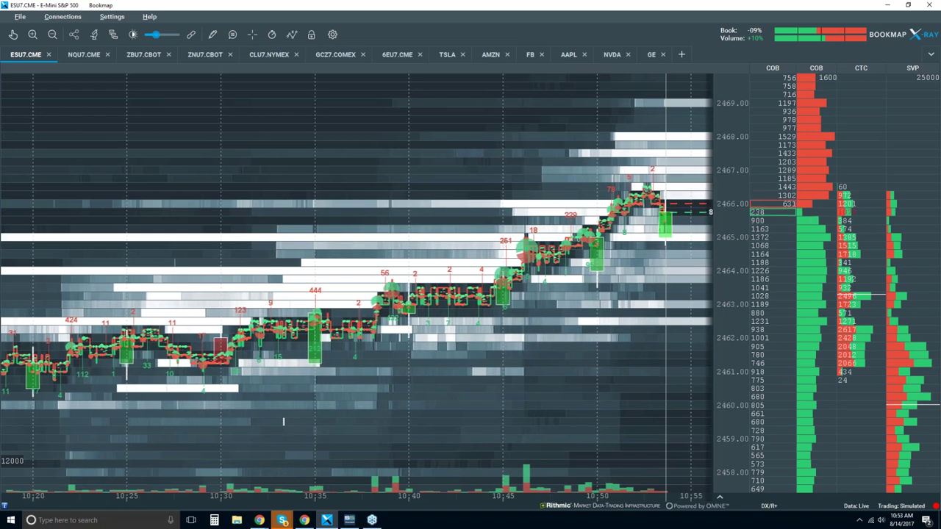
Step: Adjust the heatmap contrast by setting the large size highlight to about 45 and the white cut-off to about 95
{"action": "left_click", "coordinate": [132, 35]}
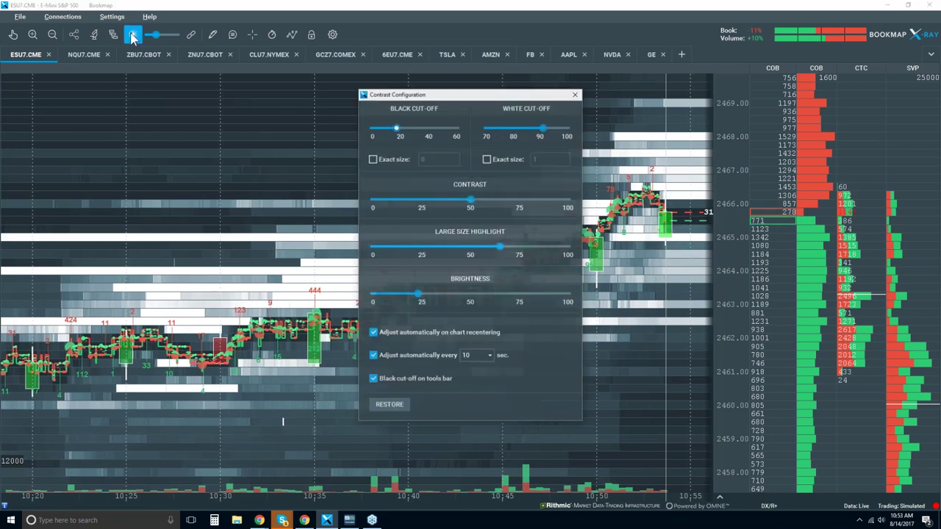
{"action": "left_click_drag", "start_coordinate": [500, 246], "coordinate": [461, 247]}
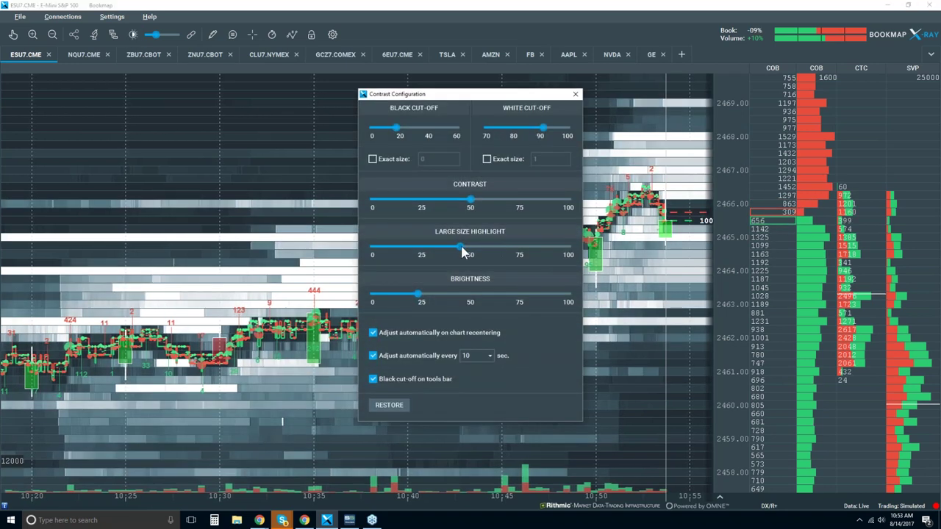
{"action": "left_click_drag", "start_coordinate": [542, 127], "coordinate": [555, 129]}
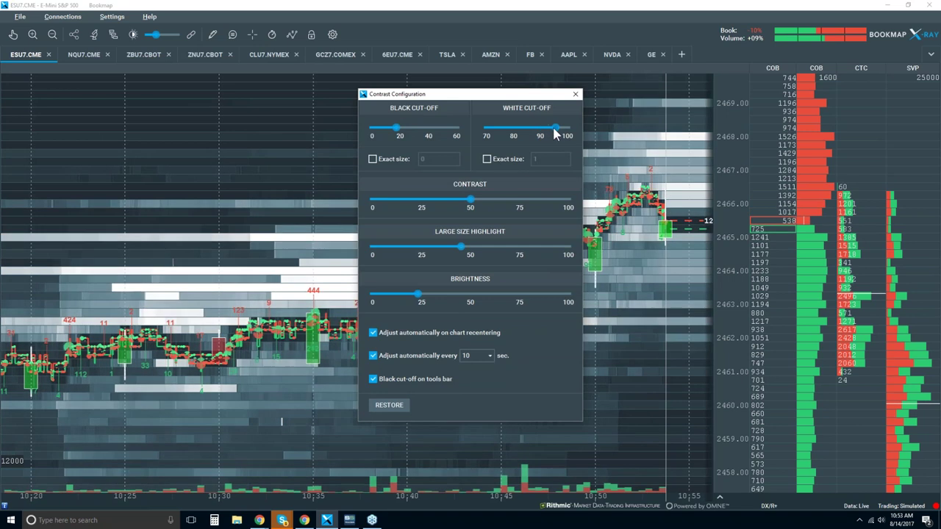
{"action": "left_click", "coordinate": [576, 94]}
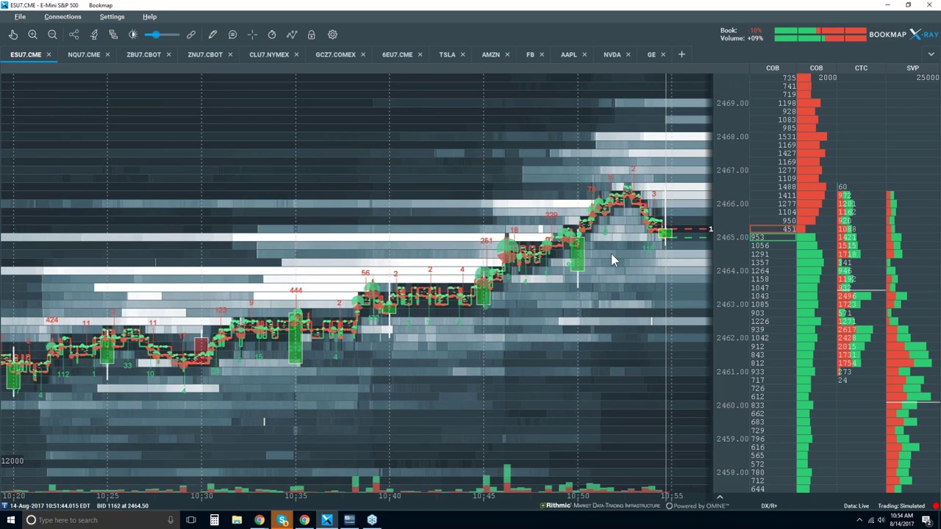
Step: Examine the heatmap's liquidity levels around the live price, from the last few minutes out to the range since 09:45
{"action": "scroll", "coordinate": [653, 200], "scroll_direction": "up", "scroll_amount": 8}
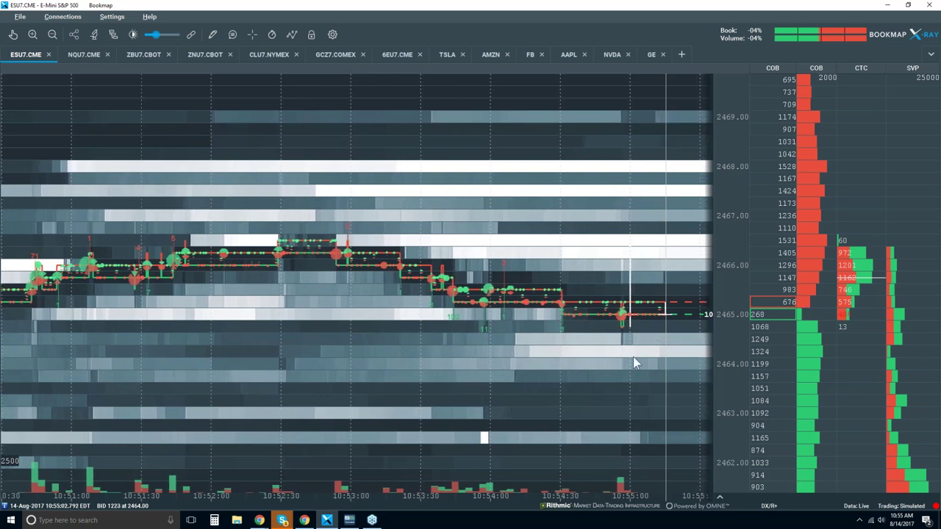
{"action": "scroll", "coordinate": [556, 283], "scroll_direction": "down", "scroll_amount": 2}
{"action": "scroll", "coordinate": [556, 289], "scroll_direction": "down", "scroll_amount": 4}
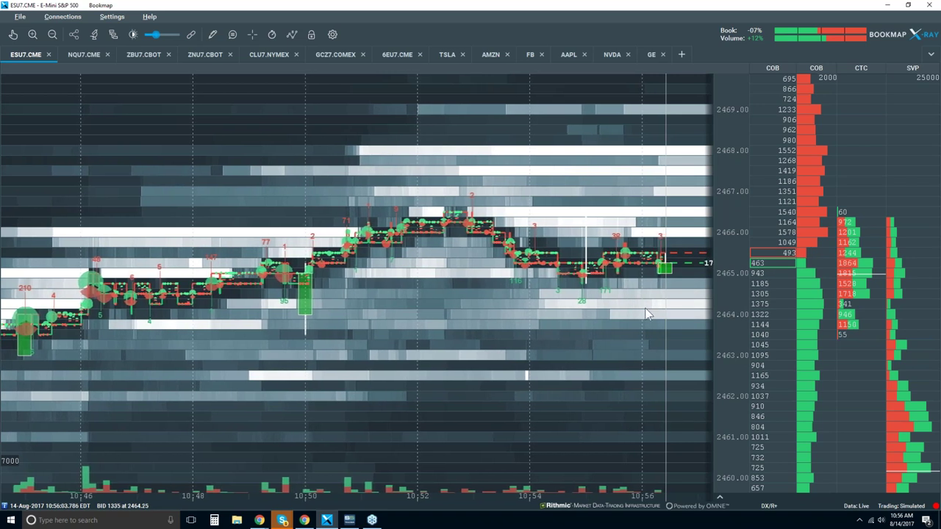
{"action": "scroll", "coordinate": [602, 231], "scroll_direction": "down", "scroll_amount": 2}
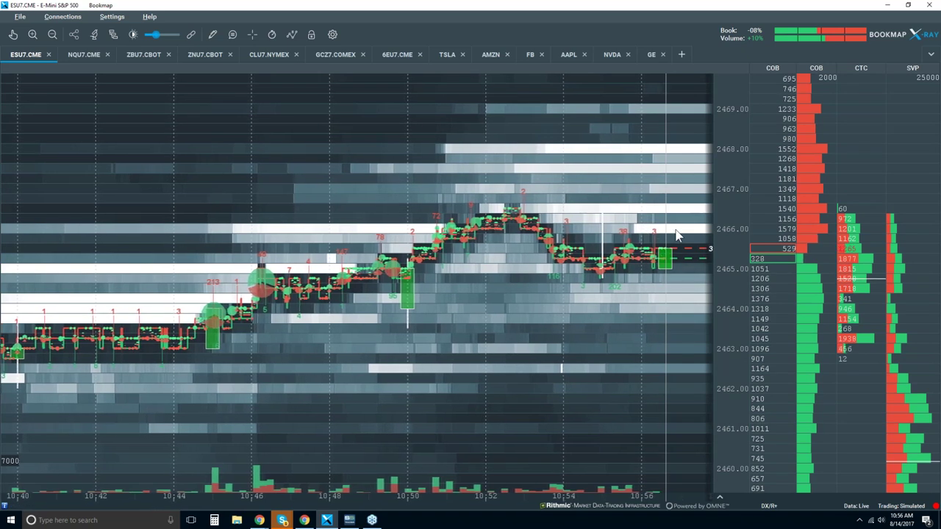
{"action": "scroll", "coordinate": [606, 246], "scroll_direction": "down", "scroll_amount": 2}
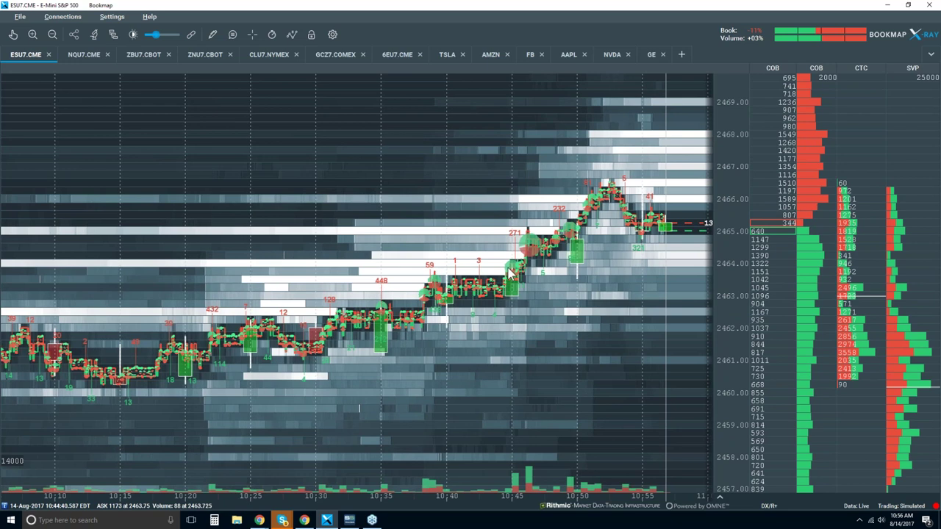
{"action": "scroll", "coordinate": [488, 266], "scroll_direction": "down", "scroll_amount": 3}
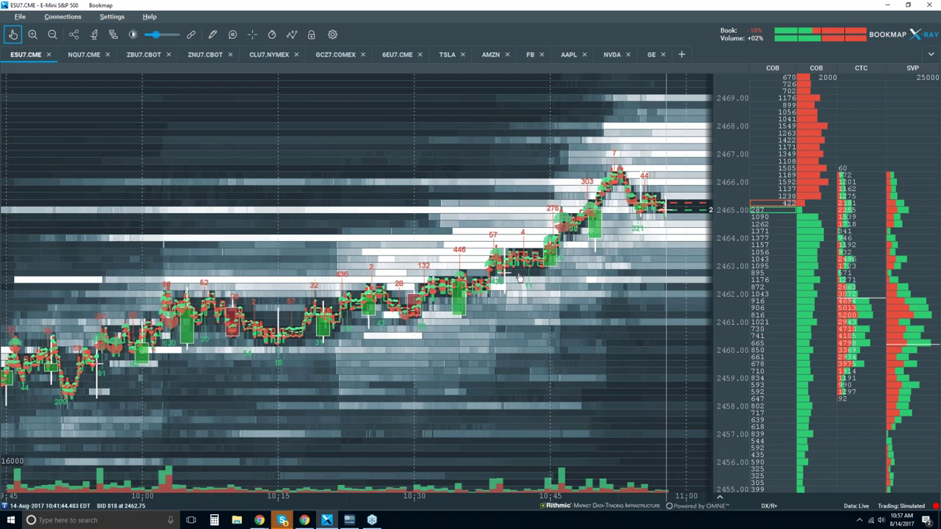
Step: Examine the heatmap liquidity and the trades just below 2464.00 around 10:39, at the scale of seconds and minutes
{"action": "scroll", "coordinate": [516, 271], "scroll_direction": "up", "scroll_amount": 3}
{"action": "scroll", "coordinate": [517, 271], "scroll_direction": "up", "scroll_amount": 2}
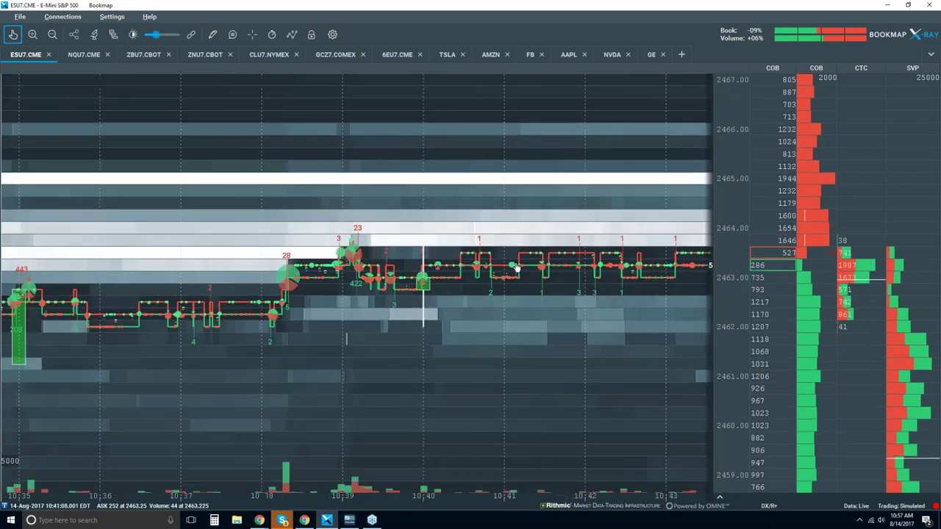
{"action": "scroll", "coordinate": [516, 268], "scroll_direction": "up", "scroll_amount": 2}
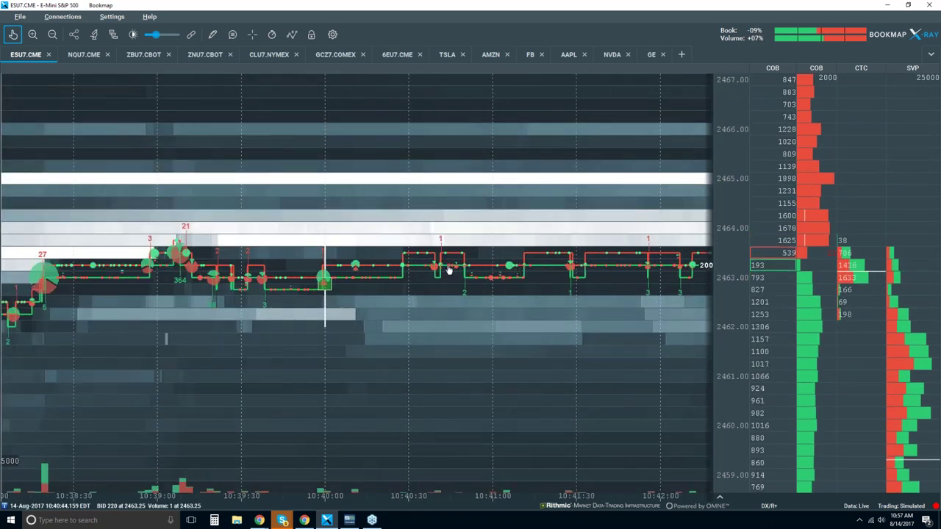
{"action": "scroll", "coordinate": [178, 250], "scroll_direction": "up", "scroll_amount": 3}
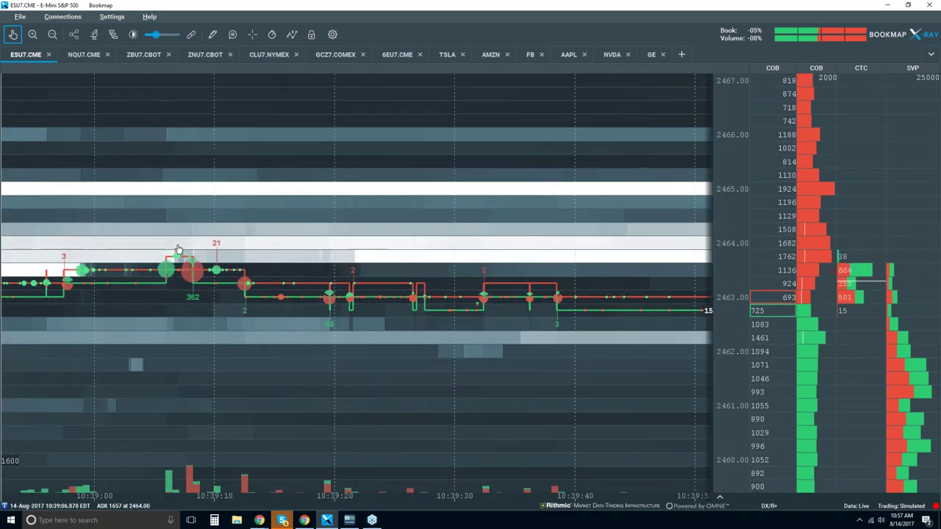
{"action": "scroll", "coordinate": [177, 250], "scroll_direction": "up", "scroll_amount": 1}
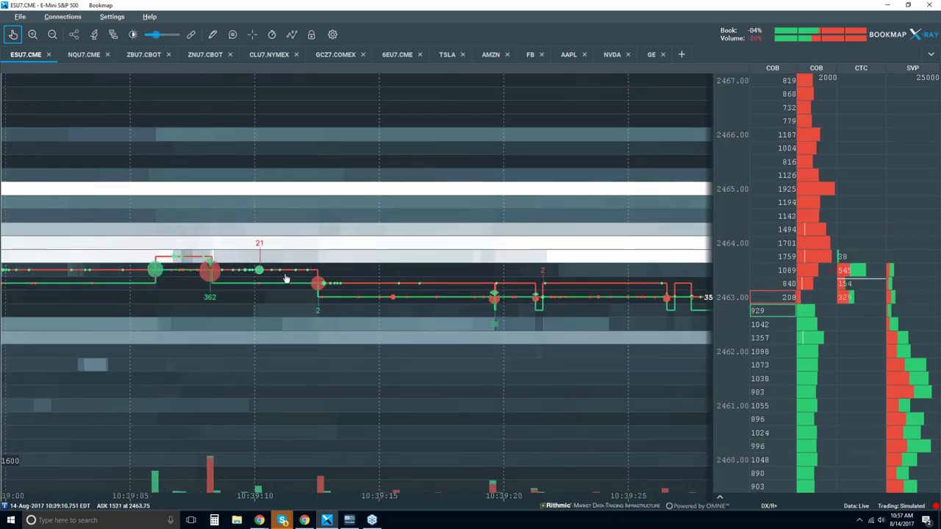
{"action": "scroll", "coordinate": [402, 297], "scroll_direction": "down", "scroll_amount": 3}
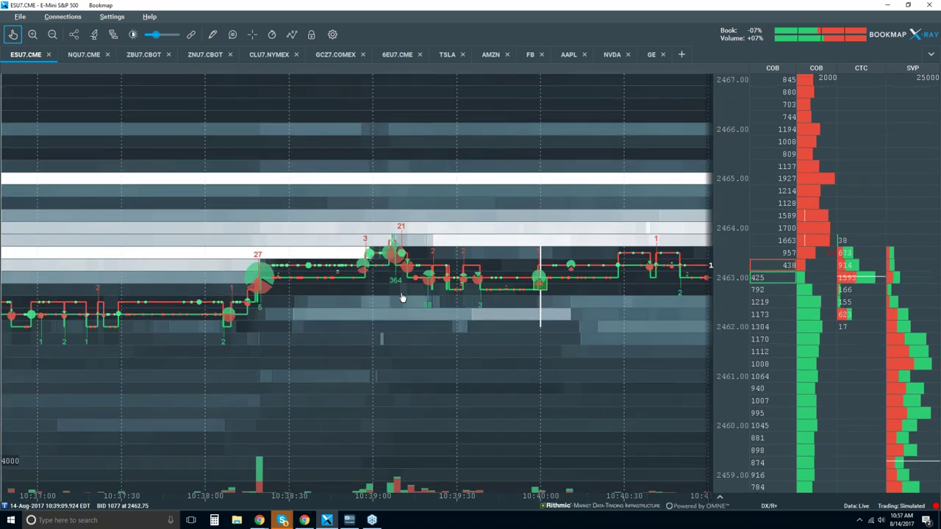
{"action": "scroll", "coordinate": [481, 269], "scroll_direction": "down", "scroll_amount": 3}
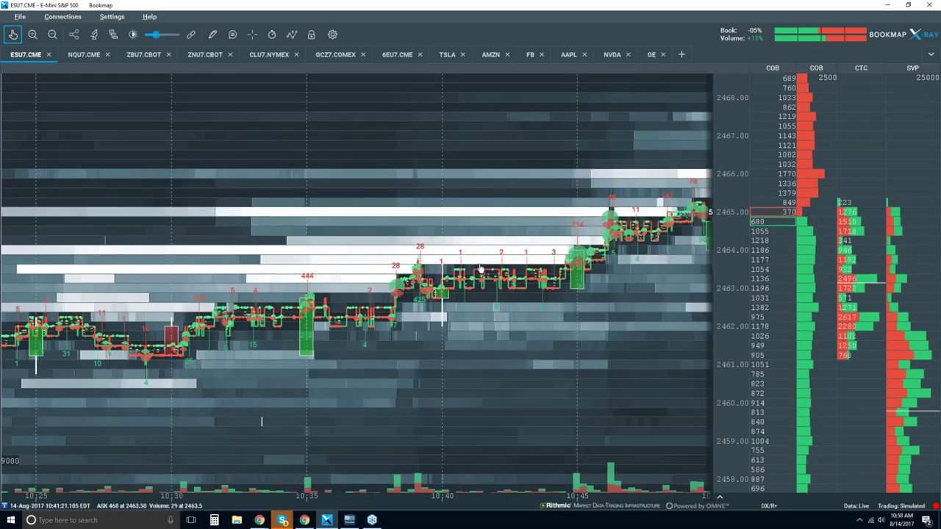
Step: Examine the liquidity levels above and below the candles between about 10:22 and 10:30
{"action": "scroll", "coordinate": [480, 269], "scroll_direction": "up", "scroll_amount": 5}
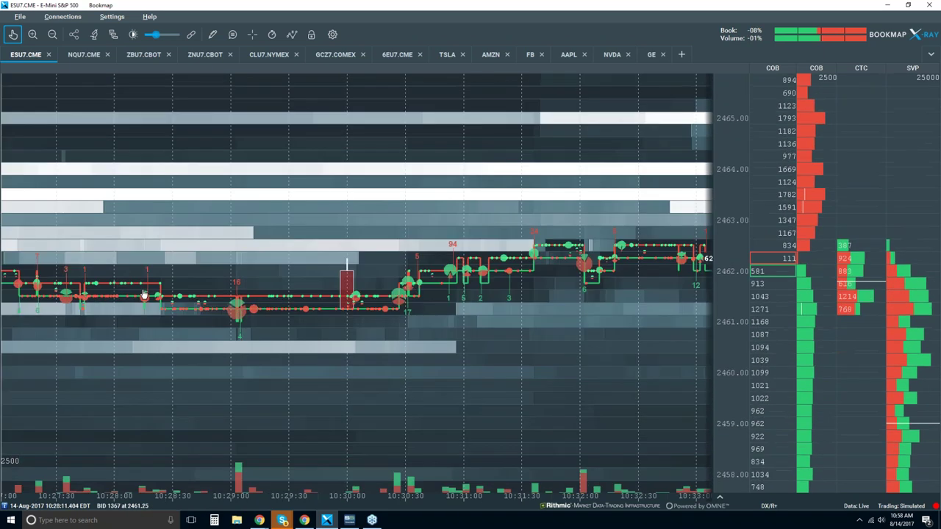
{"action": "left_click_drag", "start_coordinate": [374, 273], "coordinate": [453, 265]}
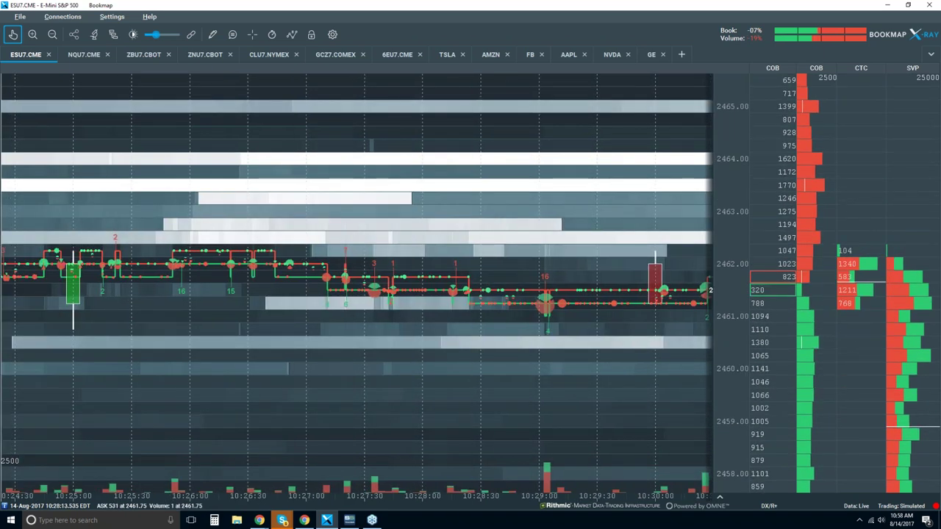
{"action": "scroll", "coordinate": [374, 294], "scroll_direction": "down", "scroll_amount": 3}
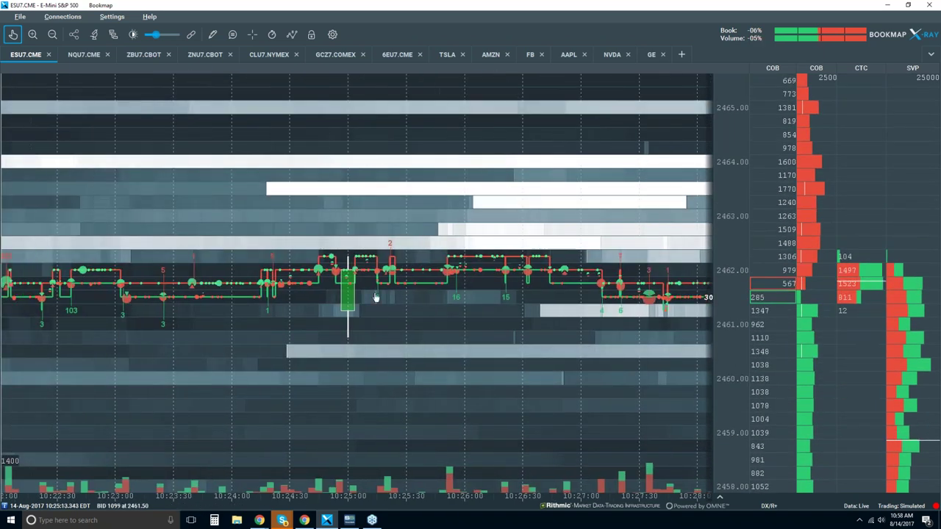
{"action": "scroll", "coordinate": [375, 297], "scroll_direction": "down", "scroll_amount": 3}
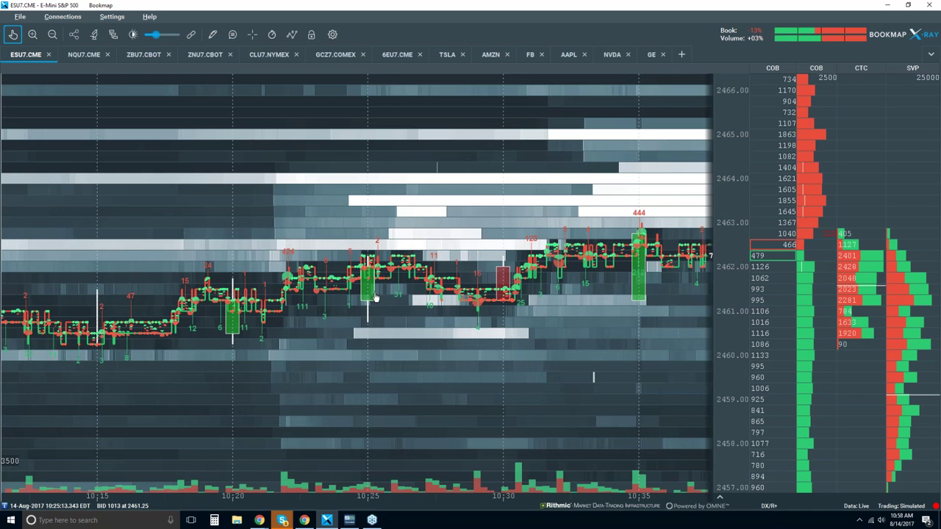
{"action": "scroll", "coordinate": [247, 260], "scroll_direction": "up", "scroll_amount": 3}
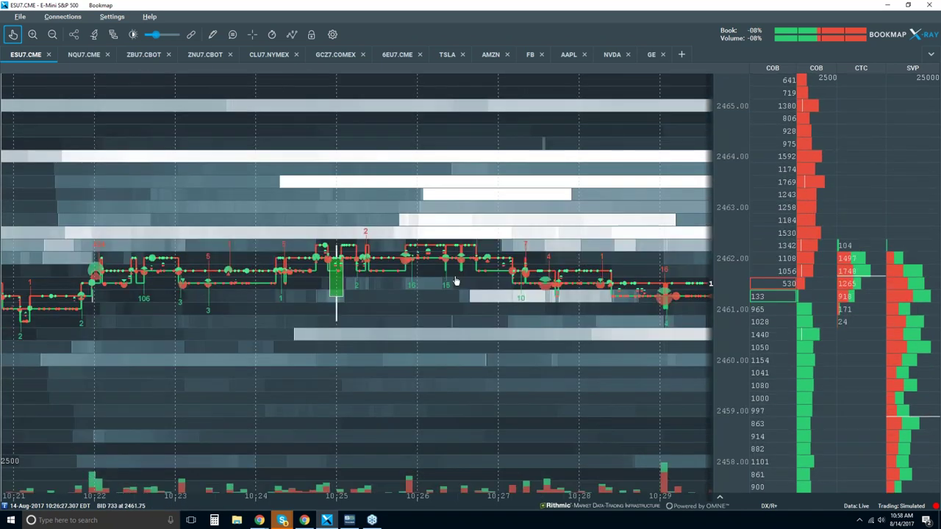
{"action": "scroll", "coordinate": [455, 281], "scroll_direction": "down", "scroll_amount": 3}
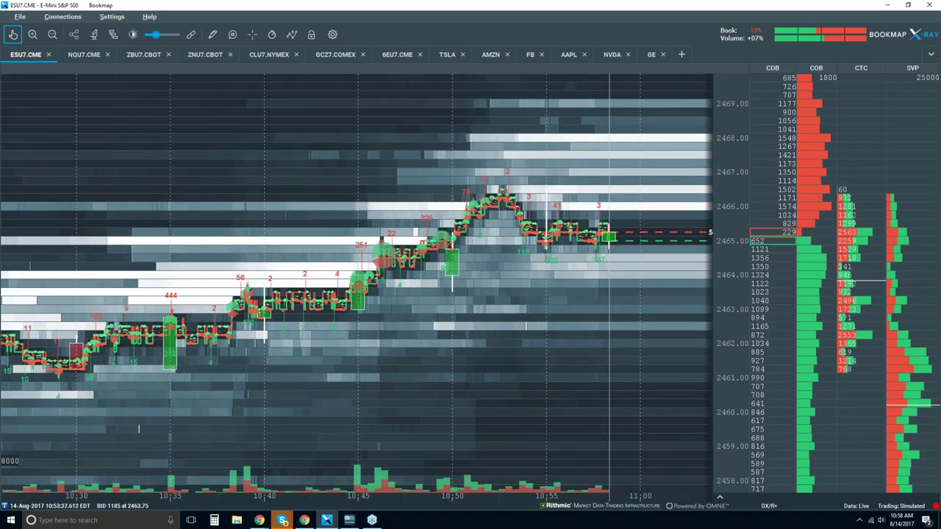
Step: Compare the liquidity levels across the range since 09:30 with those around the price peak shortly before 10:55
{"action": "scroll", "coordinate": [425, 307], "scroll_direction": "down", "scroll_amount": 2}
{"action": "scroll", "coordinate": [241, 332], "scroll_direction": "down", "scroll_amount": 2}
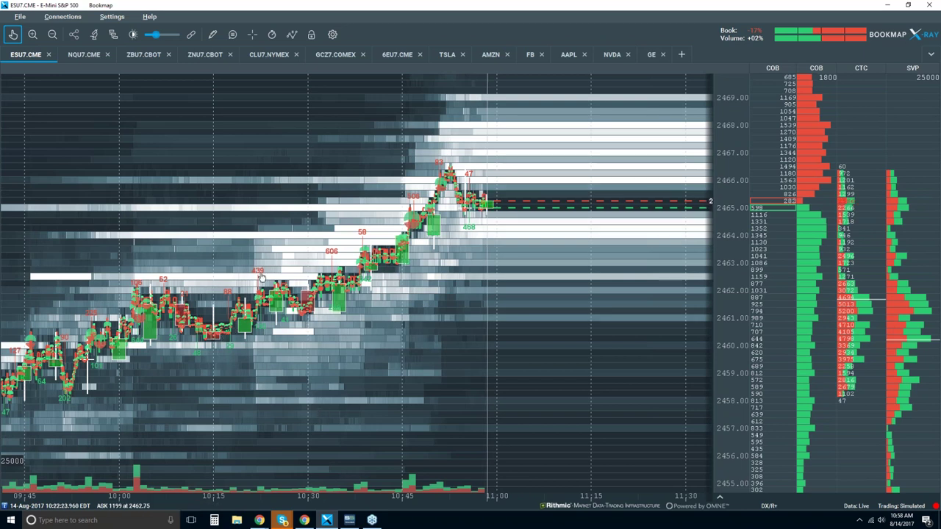
{"action": "left_click_drag", "start_coordinate": [179, 277], "coordinate": [279, 276]}
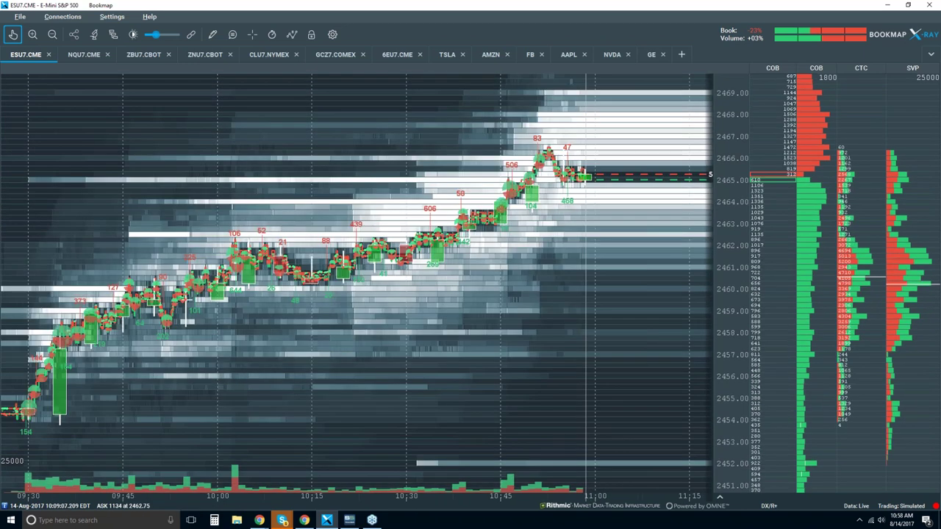
{"action": "scroll", "coordinate": [525, 191], "scroll_direction": "up", "scroll_amount": 4}
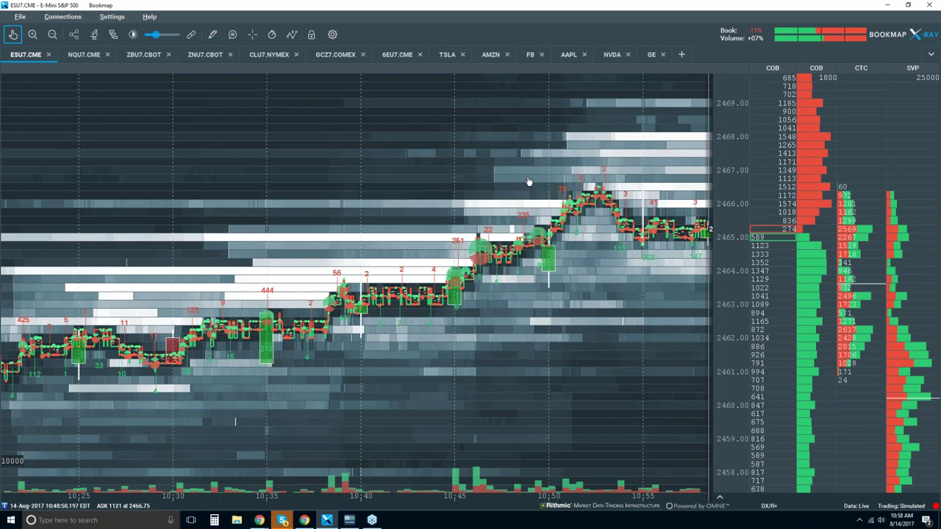
{"action": "left_click_drag", "start_coordinate": [604, 190], "coordinate": [420, 189]}
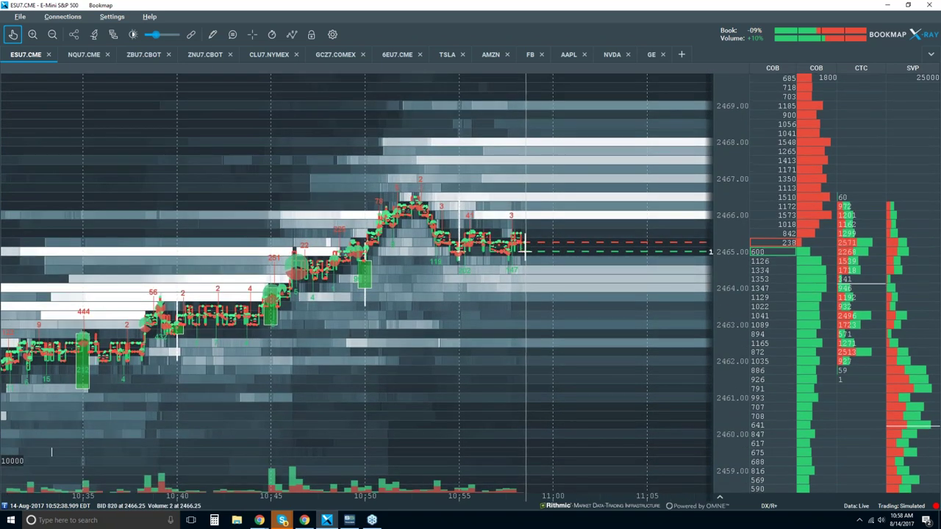
Step: Examine the trades and the heatmap liquidity between 2465.00 and 2466.00 around 10:50
{"action": "scroll", "coordinate": [330, 277], "scroll_direction": "up", "scroll_amount": 3}
{"action": "scroll", "coordinate": [399, 274], "scroll_direction": "up", "scroll_amount": 4}
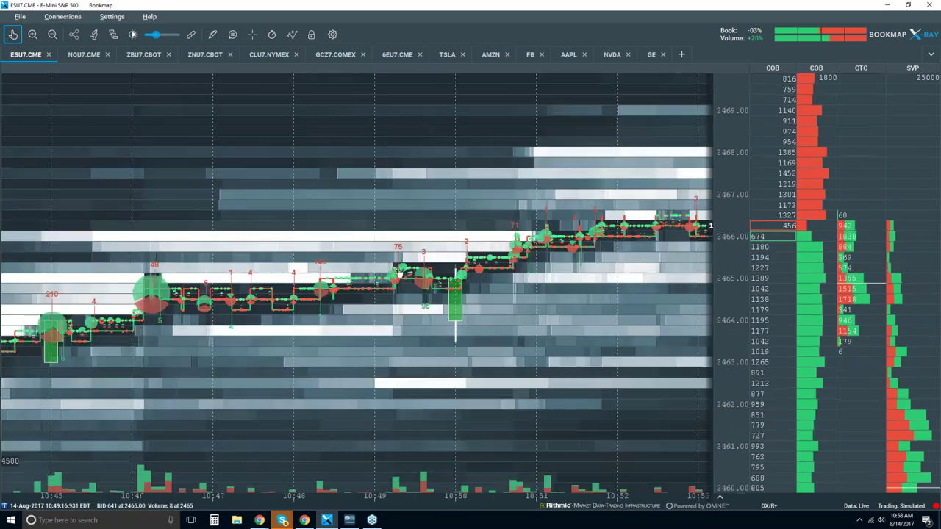
{"action": "scroll", "coordinate": [399, 274], "scroll_direction": "up", "scroll_amount": 4}
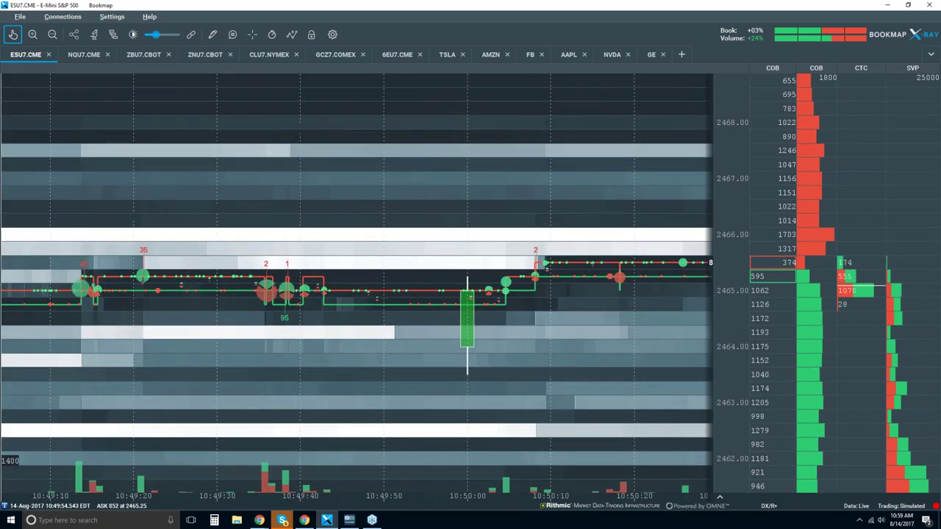
{"action": "scroll", "coordinate": [417, 273], "scroll_direction": "down", "scroll_amount": 5}
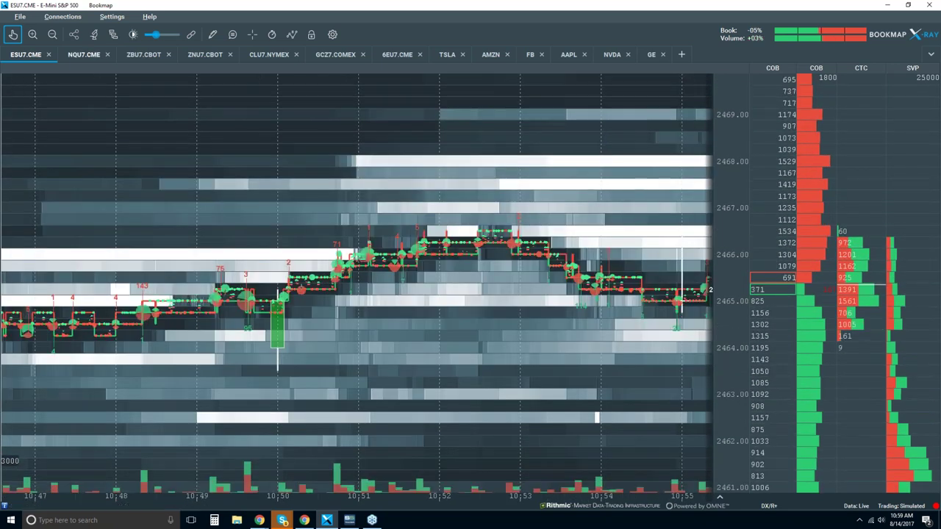
Step: Turn off chart panning and return to the live price with a range from about 10:20
{"action": "left_click", "coordinate": [12, 33]}
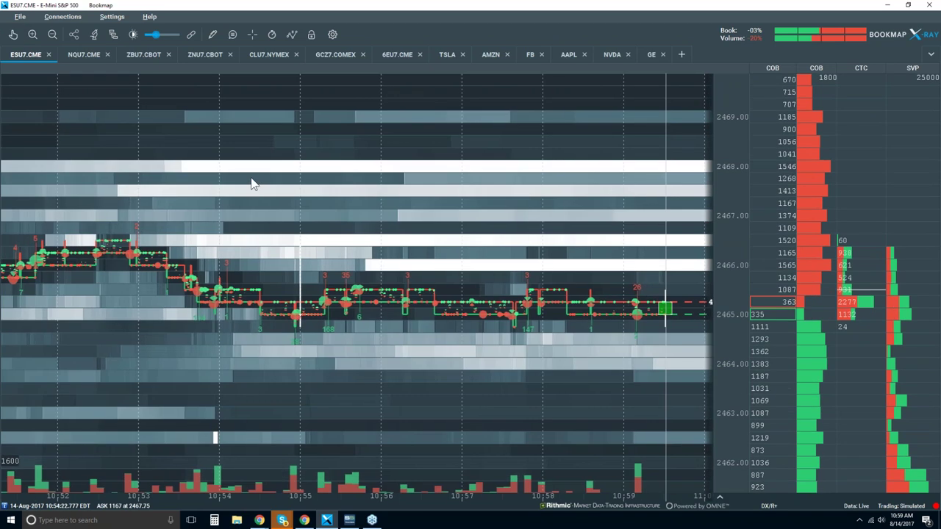
{"action": "scroll", "coordinate": [250, 181], "scroll_direction": "down", "scroll_amount": 3}
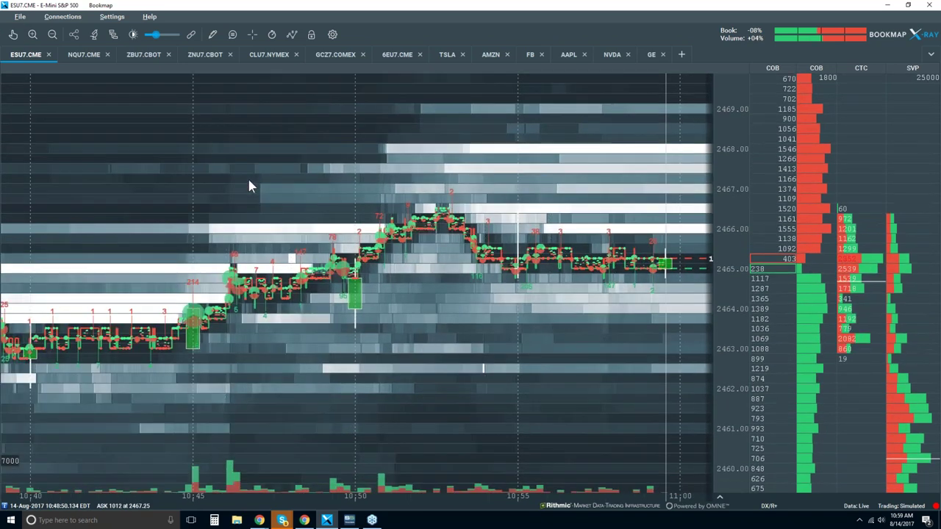
{"action": "scroll", "coordinate": [247, 176], "scroll_direction": "down", "scroll_amount": 2}
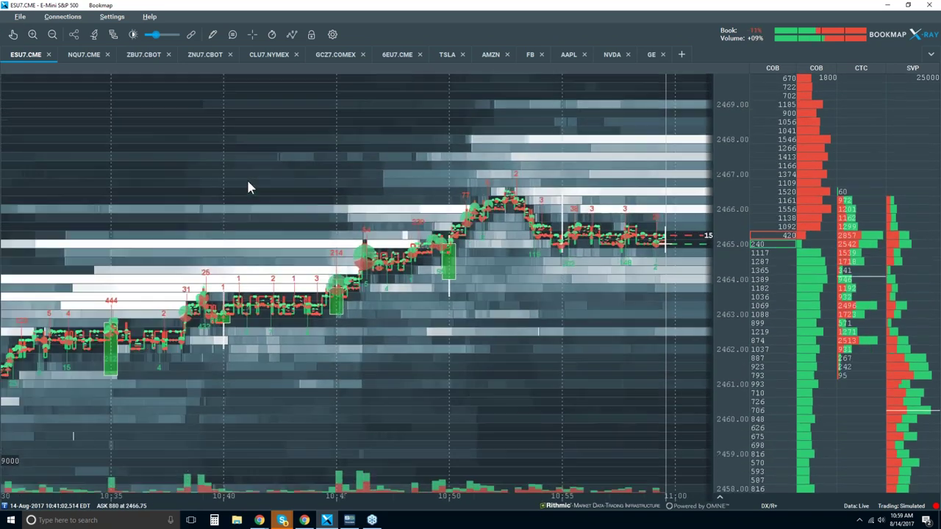
{"action": "scroll", "coordinate": [248, 184], "scroll_direction": "down", "scroll_amount": 2}
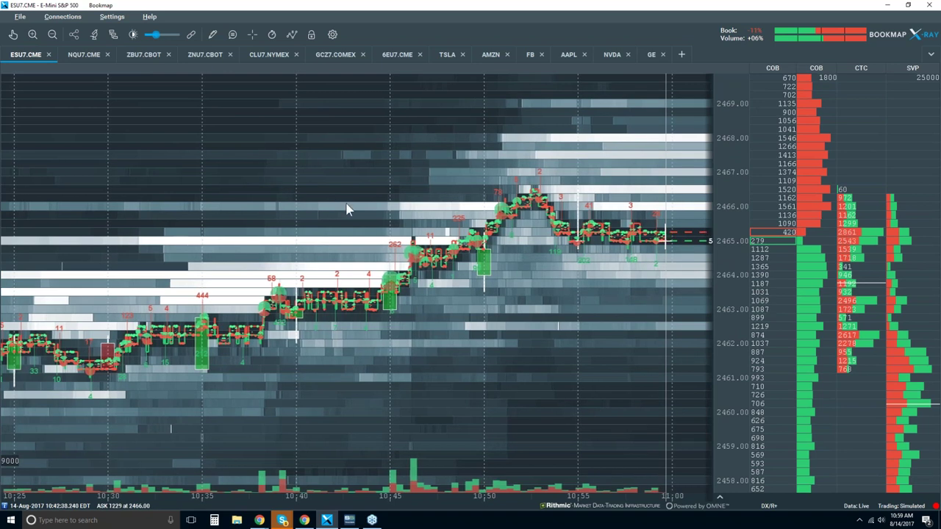
{"action": "scroll", "coordinate": [348, 208], "scroll_direction": "down", "scroll_amount": 1}
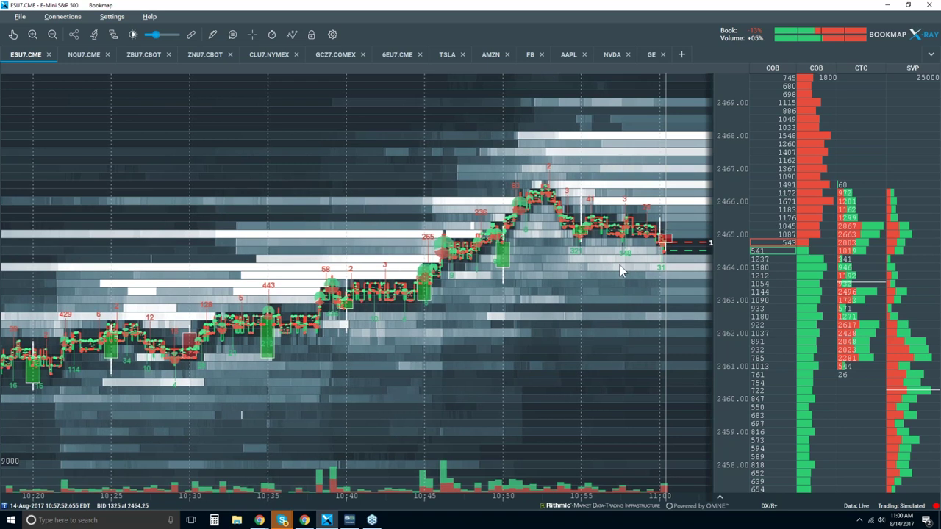
Step: Examine the liquidity below the live price around 11:00, from the last ten minutes out to the range since 09:30
{"action": "scroll", "coordinate": [627, 262], "scroll_direction": "down", "scroll_amount": 2}
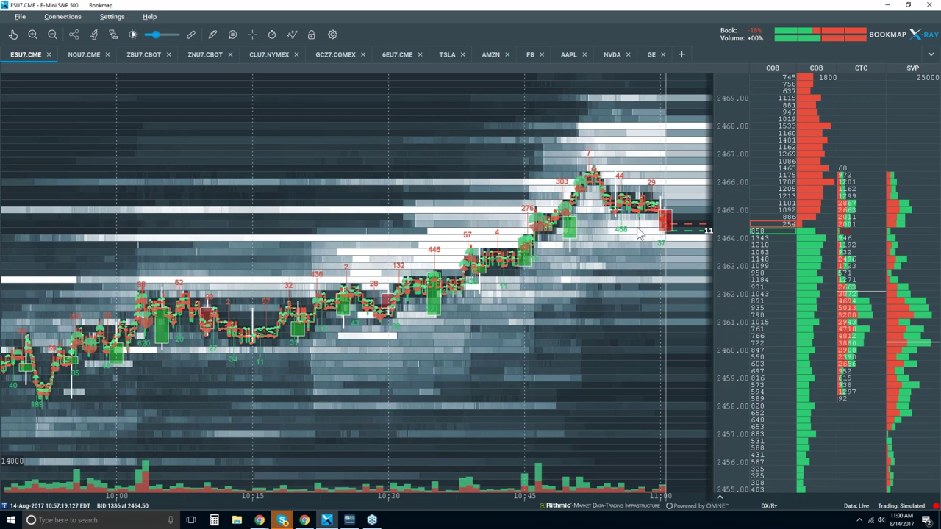
{"action": "scroll", "coordinate": [647, 220], "scroll_direction": "up", "scroll_amount": 2}
{"action": "scroll", "coordinate": [651, 211], "scroll_direction": "up", "scroll_amount": 3}
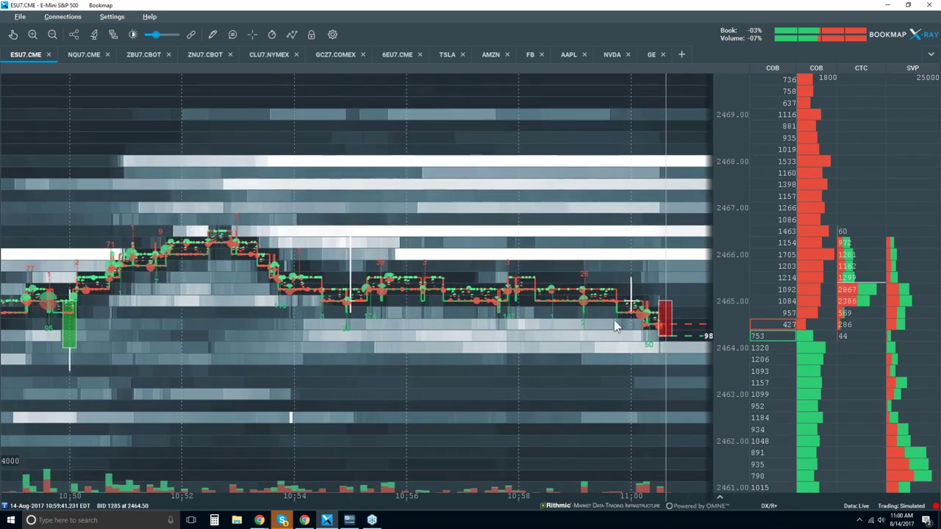
{"action": "scroll", "coordinate": [574, 298], "scroll_direction": "down", "scroll_amount": 2}
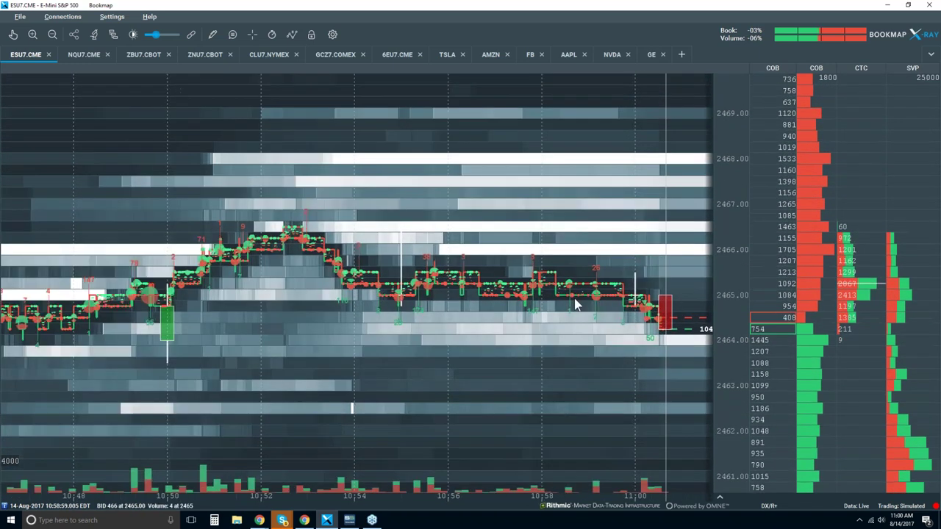
{"action": "scroll", "coordinate": [574, 298], "scroll_direction": "down", "scroll_amount": 1}
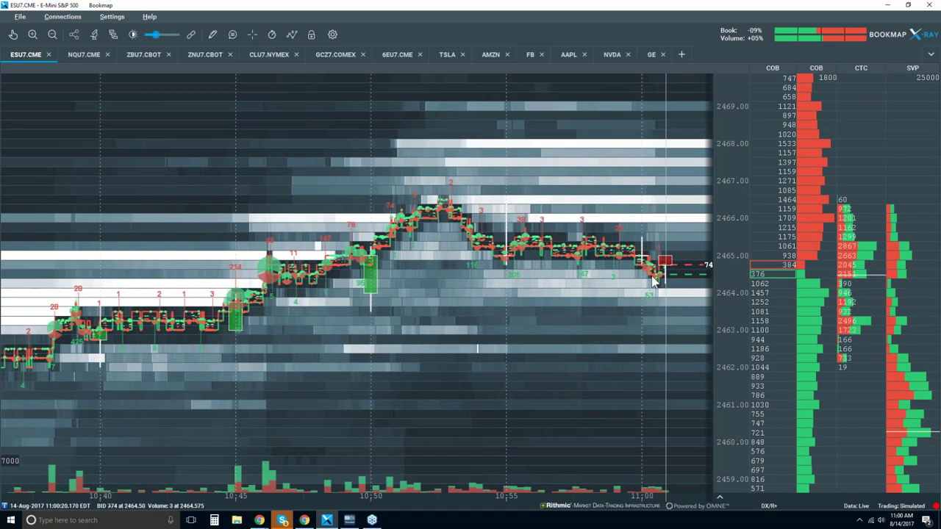
{"action": "scroll", "coordinate": [653, 287], "scroll_direction": "down", "scroll_amount": 3}
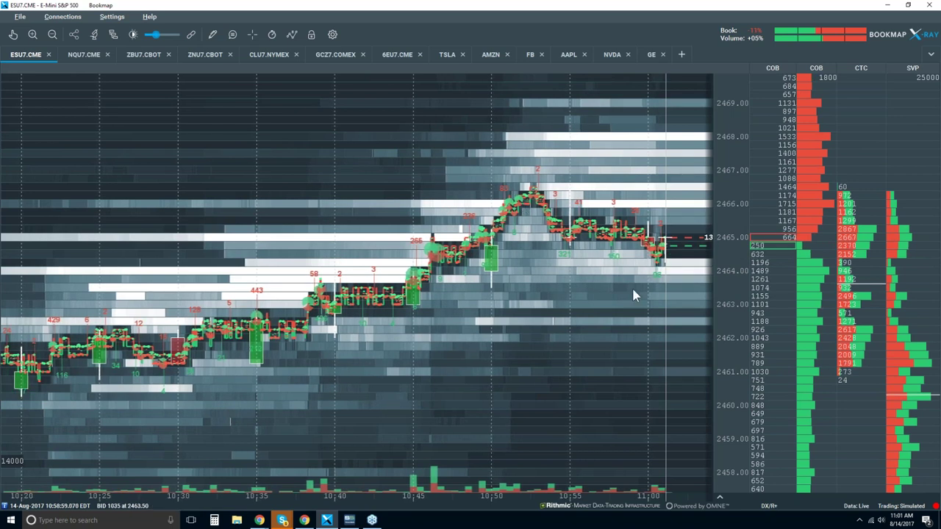
{"action": "scroll", "coordinate": [633, 288], "scroll_direction": "down", "scroll_amount": 5}
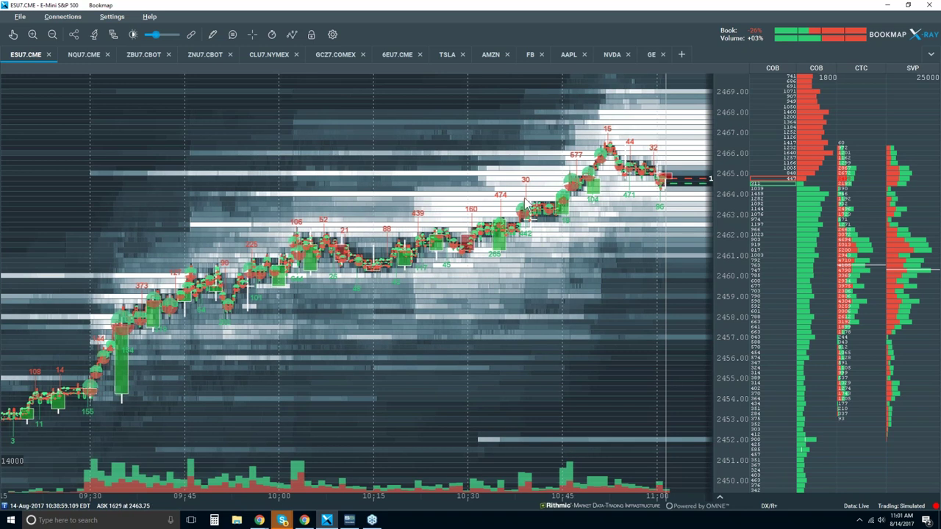
{"action": "scroll", "coordinate": [526, 204], "scroll_direction": "up", "scroll_amount": 5}
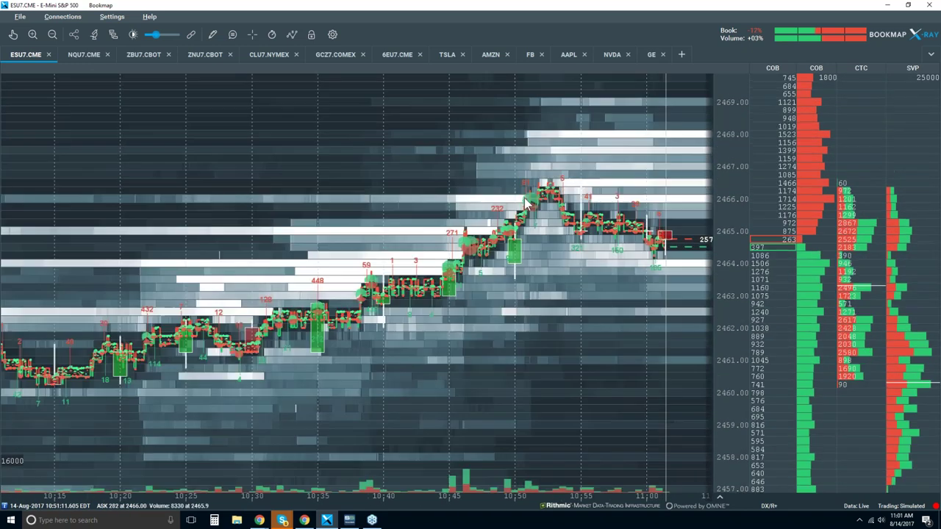
{"action": "scroll", "coordinate": [524, 197], "scroll_direction": "up", "scroll_amount": 1}
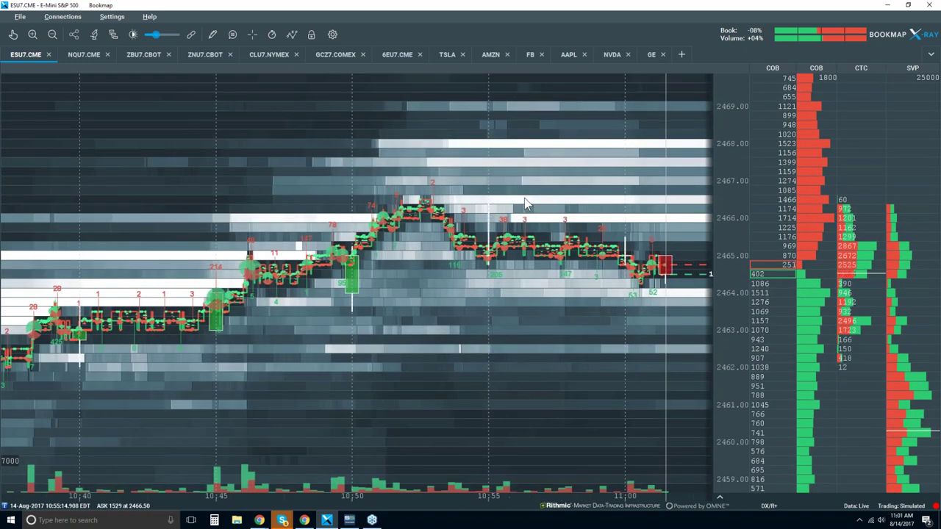